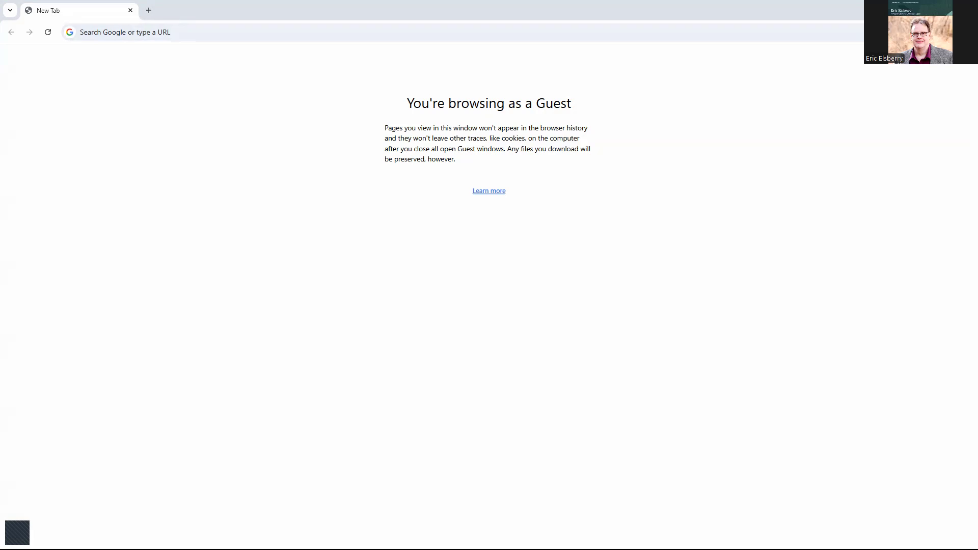
Go to the fscmUI/adfdiRemoteServlet address in the browser
click(187, 31)
text(https://fa-esew-dev7-saasfademo1.ds-fa.oraclepdemos.com/fscmUI/adfdiRemoteServlet)
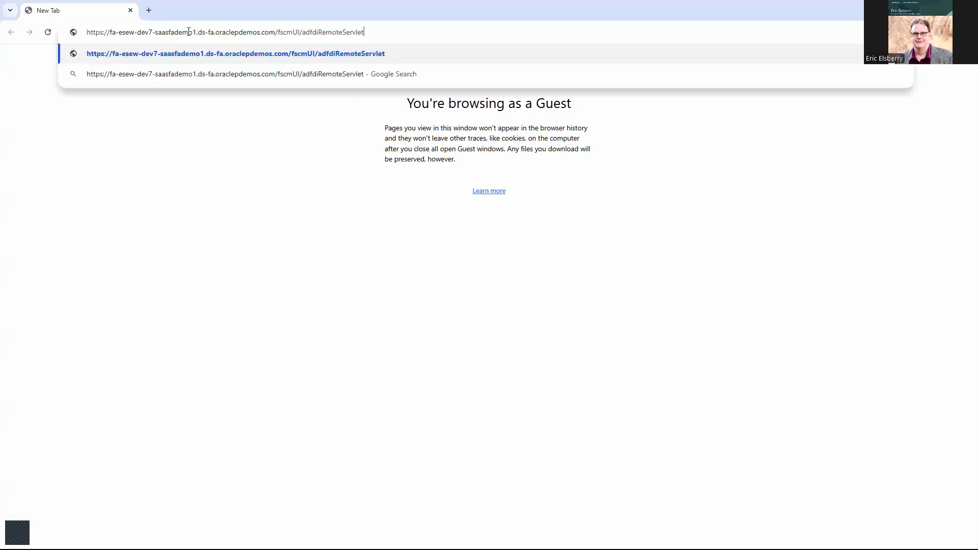
drag(301, 33, 370, 33)
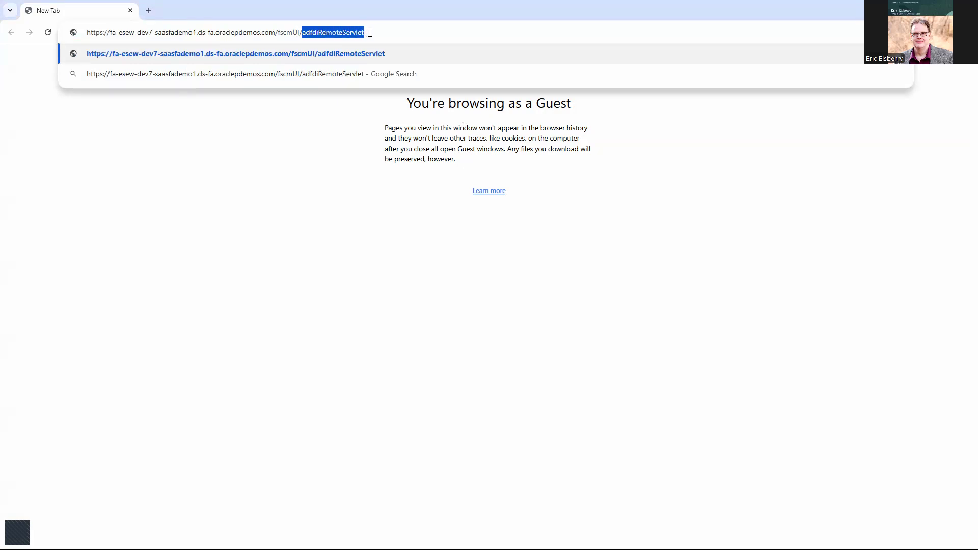
click(370, 32)
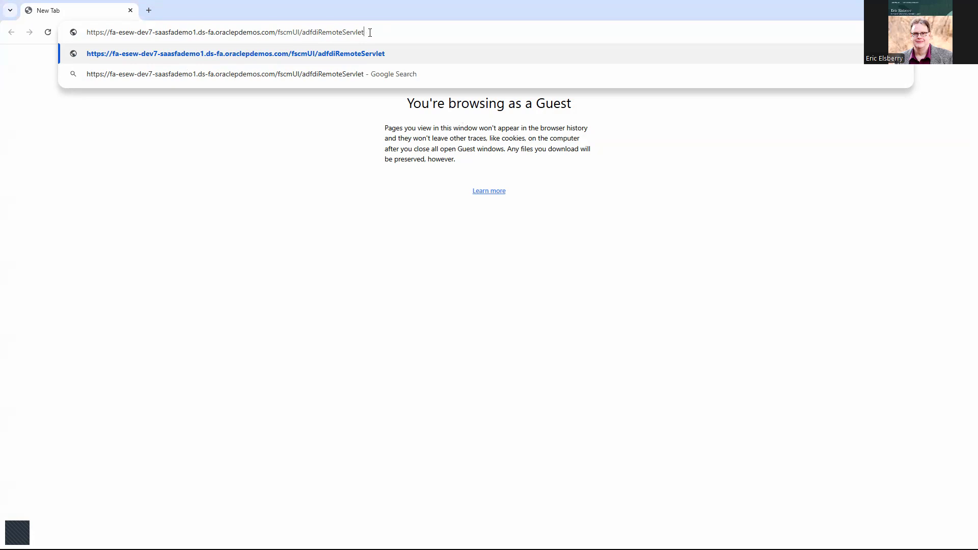
key(Return)
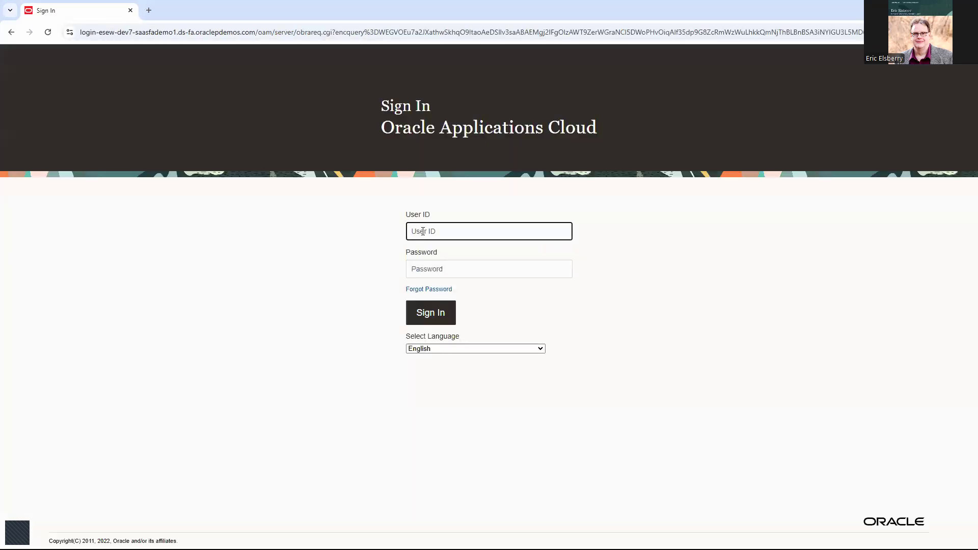
Sign in to Oracle Fusion Cloud with the account's user ID and password
key(Tab)
right_click(423, 225)
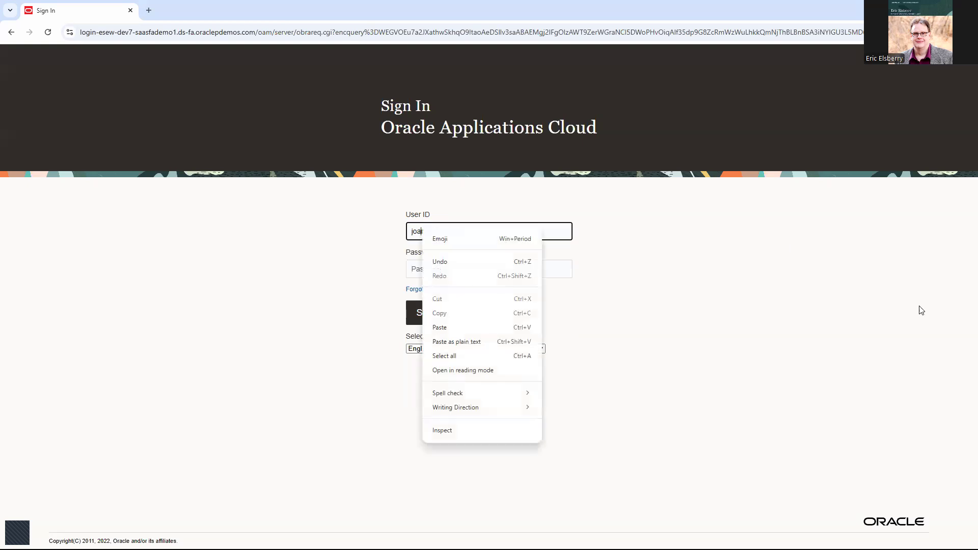
click(914, 307)
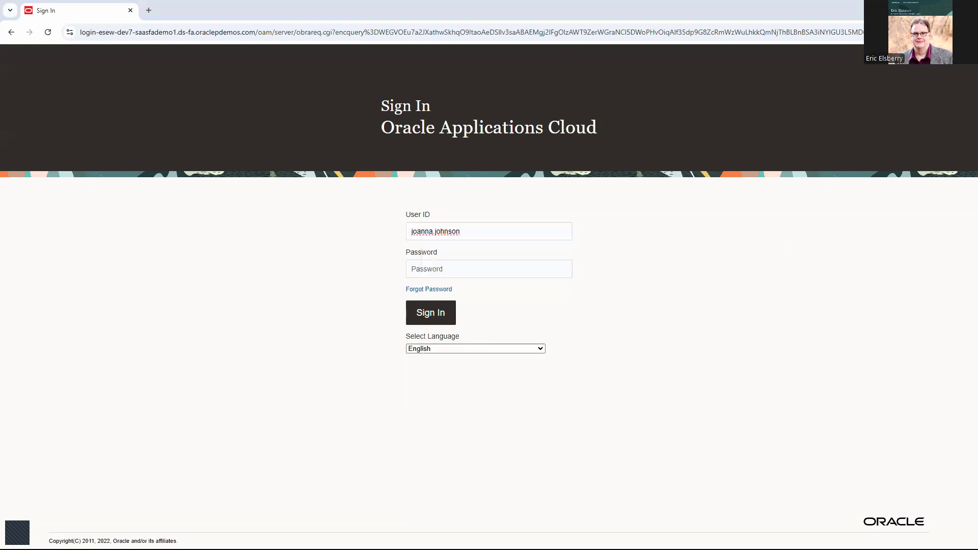
click(448, 268)
key(ctrl+v)
click(433, 315)
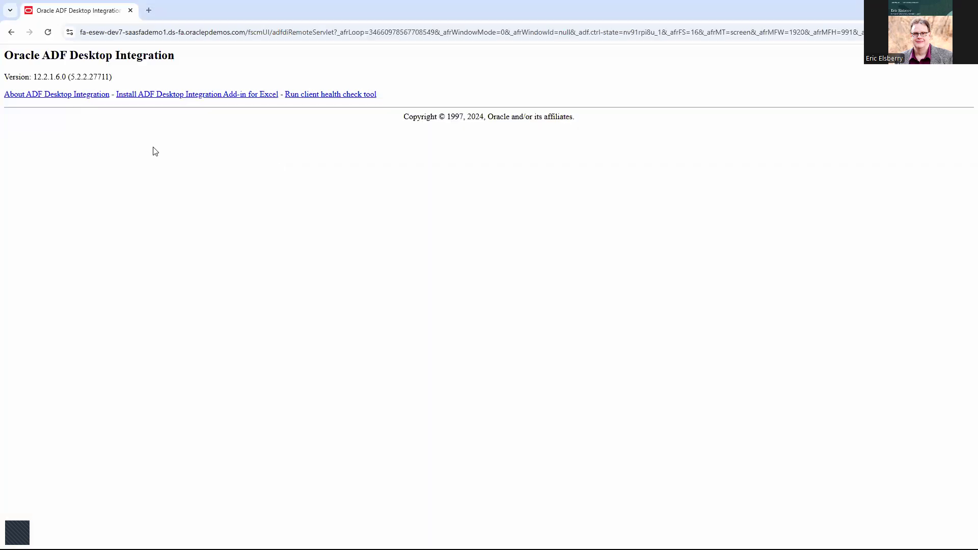
Show the page full screen and enlarged, boxing the Excel add-in install link
key(F11)
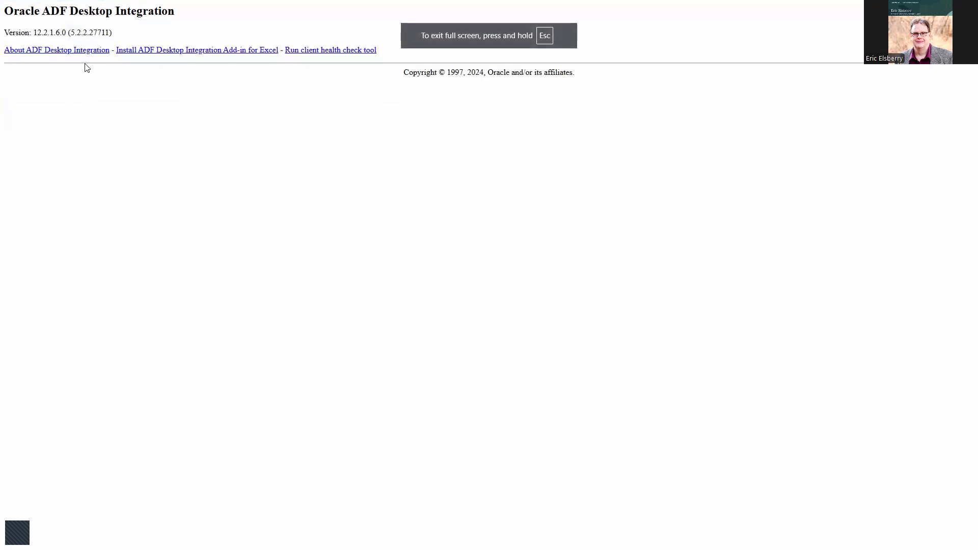
key(ctrl+plus)
key(ctrl+plus)
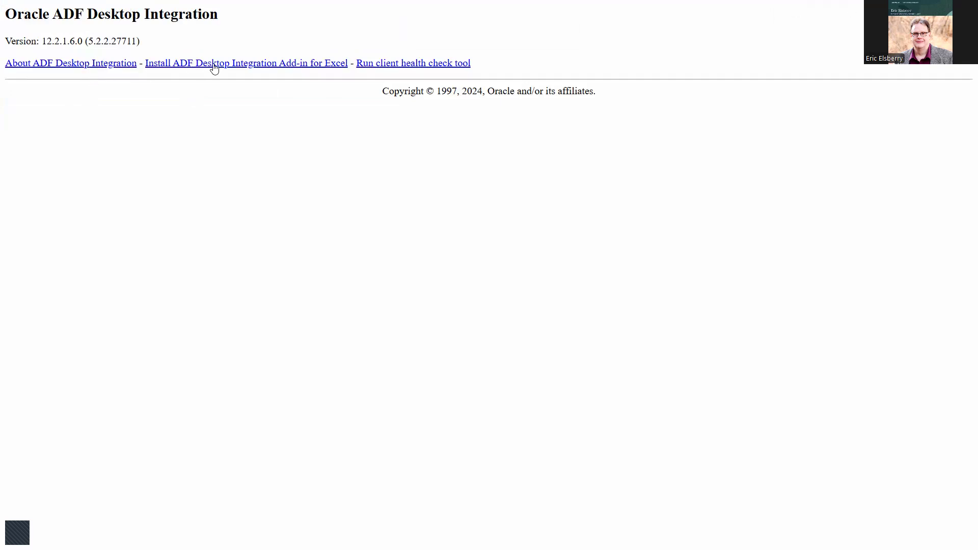
key(ctrl+2)
mouse_move(144, 51)
mouse_down()
mouse_move(271, 76)
mouse_move(357, 77)
mouse_up()
key(Escape)
Save the Excel add-in installer .msi to Downloads and launch it
click(281, 66)
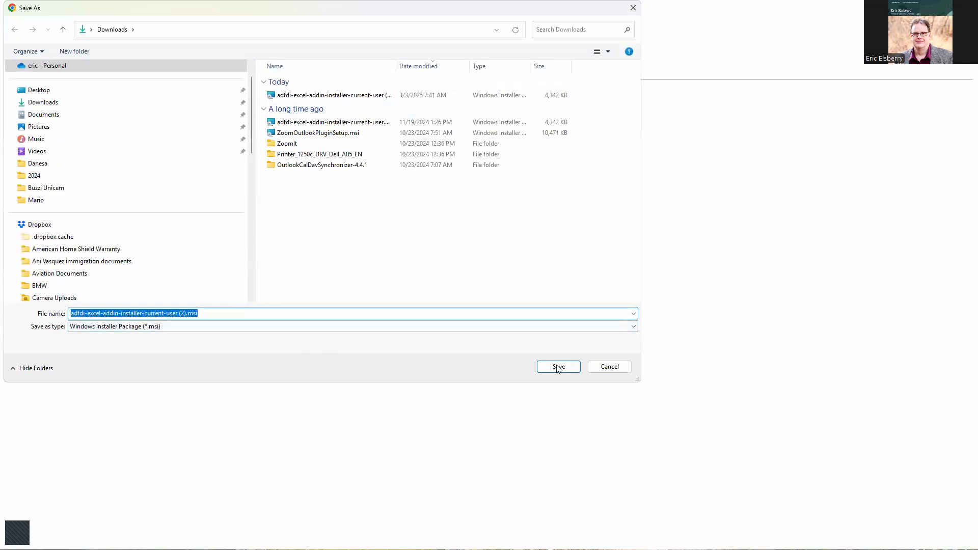
click(558, 367)
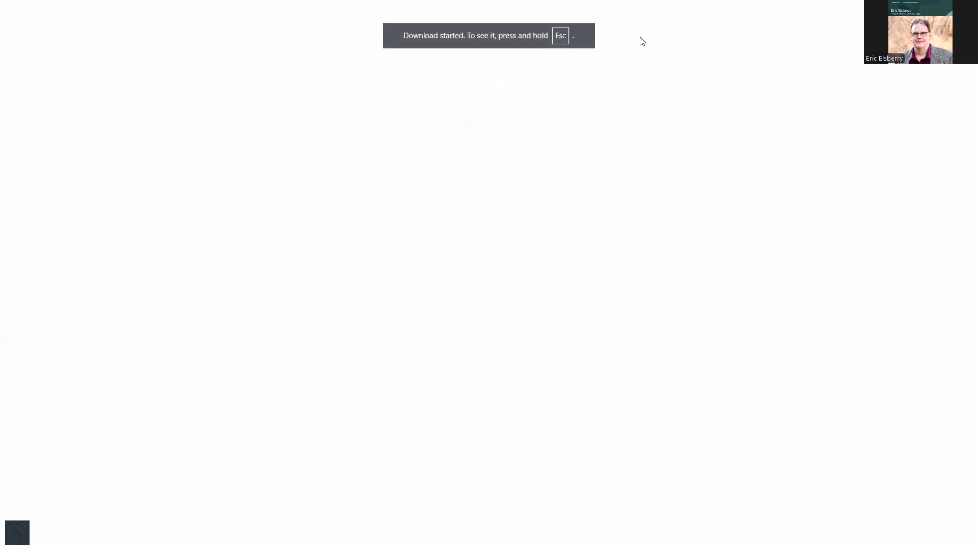
key(Escape)
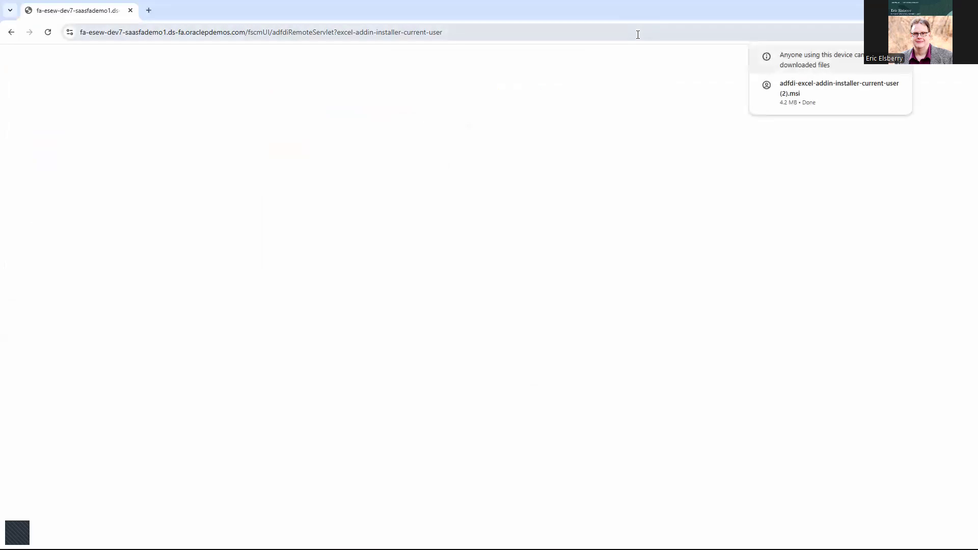
click(798, 94)
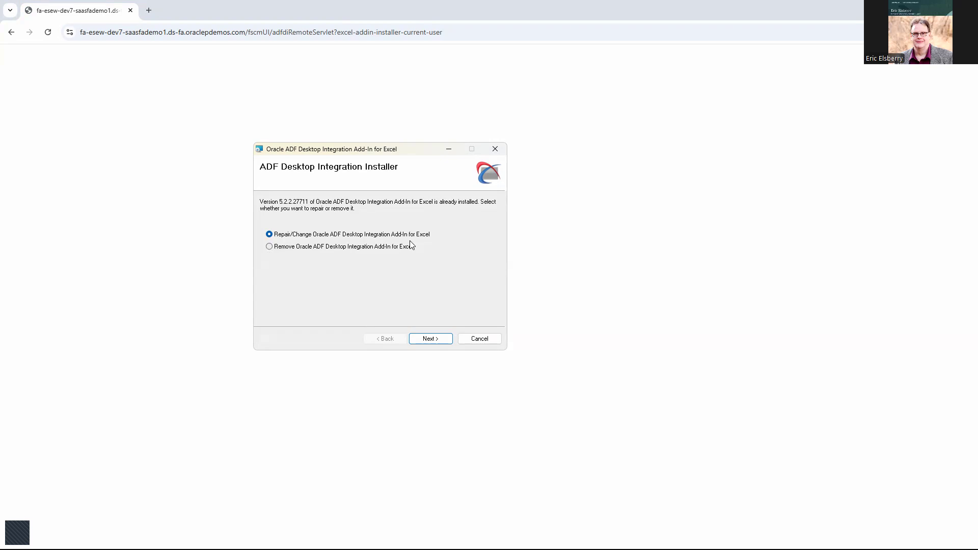
Run the Repair option for the installed ADF Excel add-in and close the finished installer
click(431, 340)
click(430, 340)
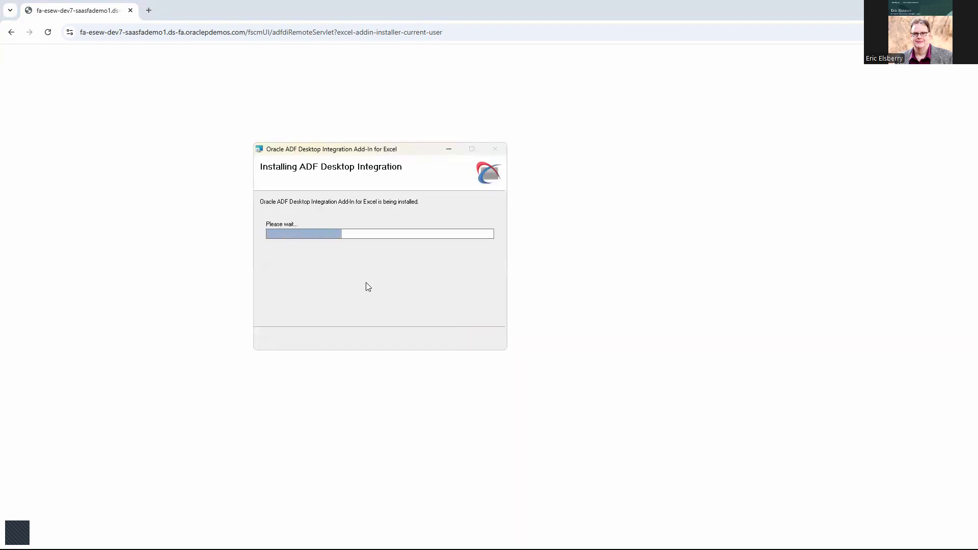
click(481, 339)
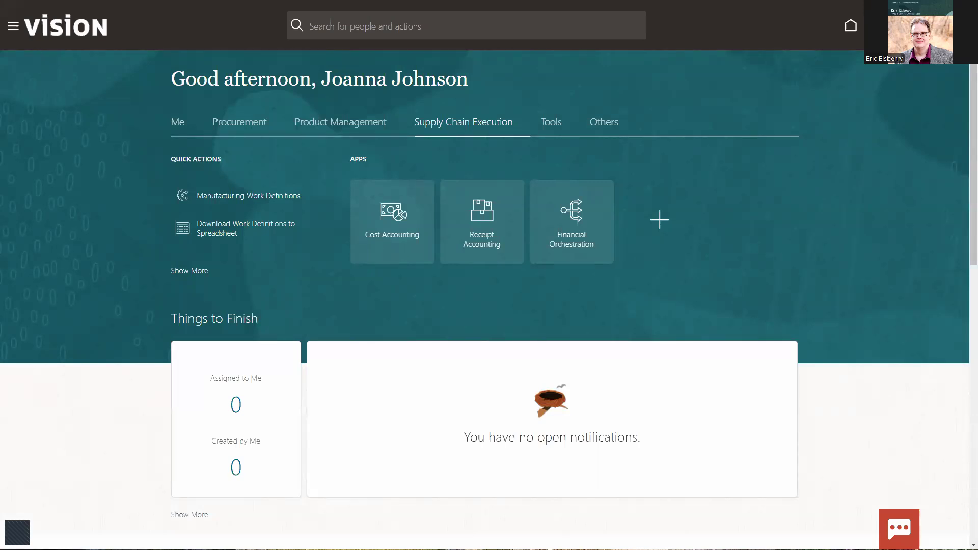
Start a new cost scenario from Cost Accounting's Manage Cost Scenarios task
click(392, 233)
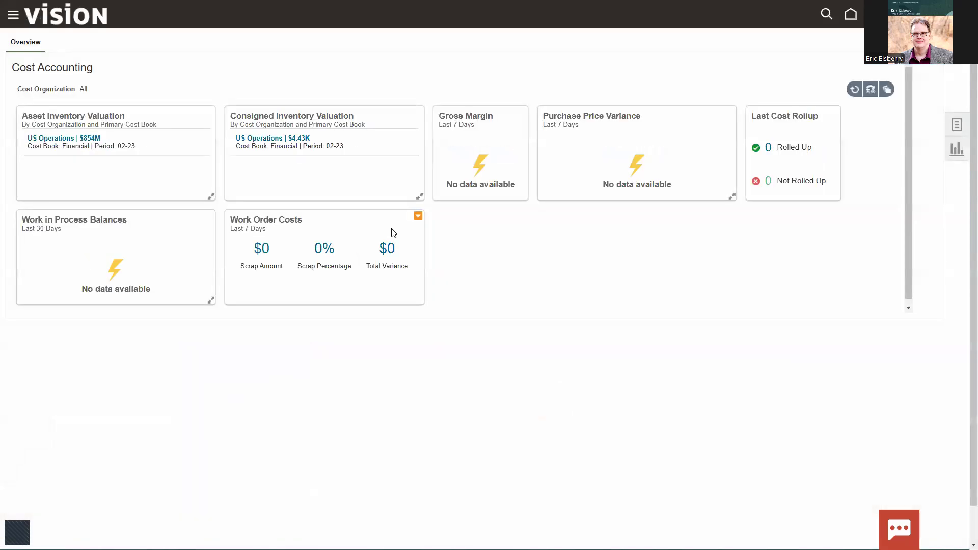
click(956, 124)
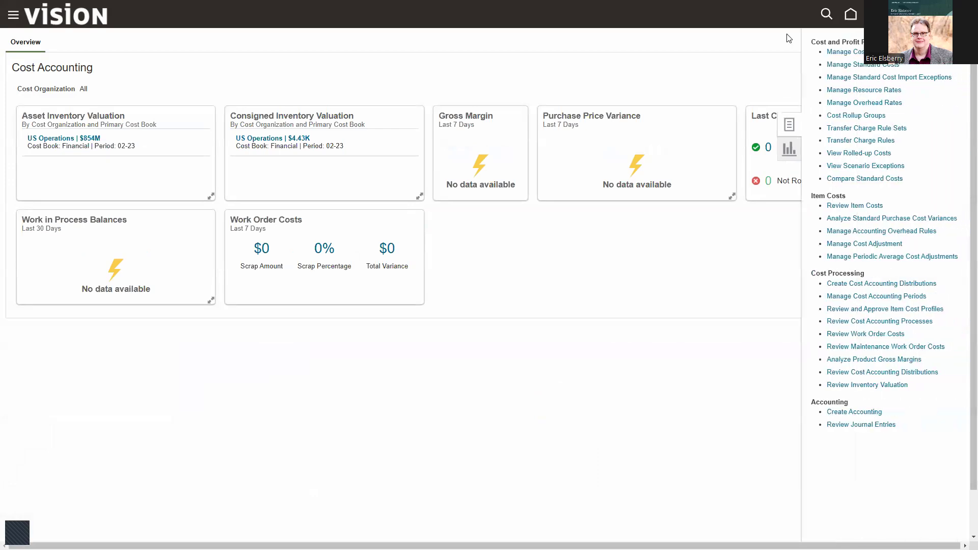
click(838, 52)
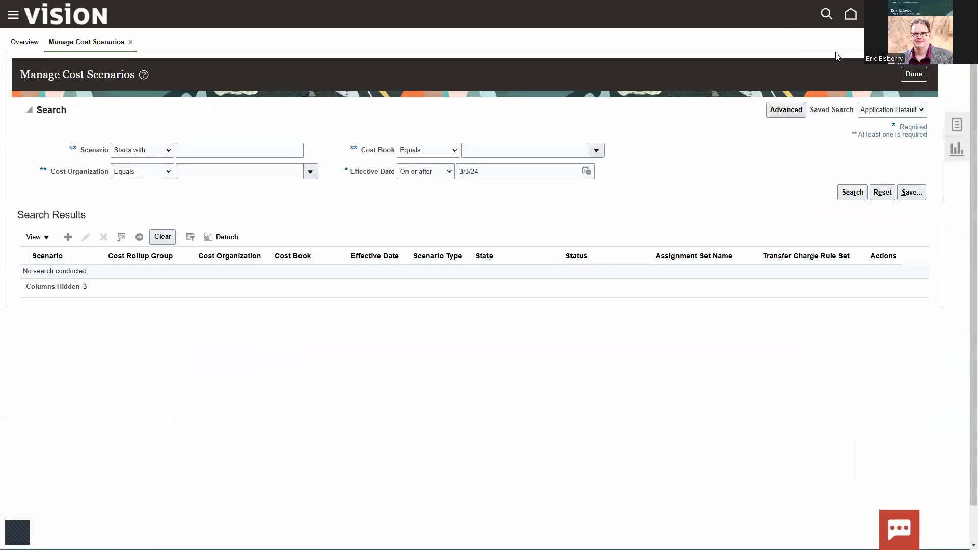
click(67, 238)
Save scenario EETest200 for US Operations, Financial cost book, effective 03/31/2025
click(238, 114)
text(EETest20)
key(Tab)
key(Tab)
text(US Operations)
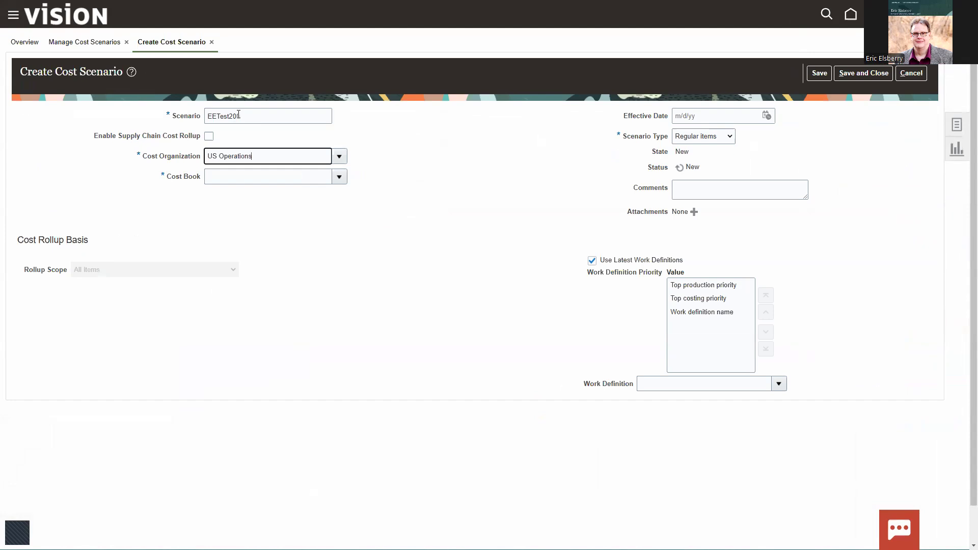
key(Tab)
text(Financial)
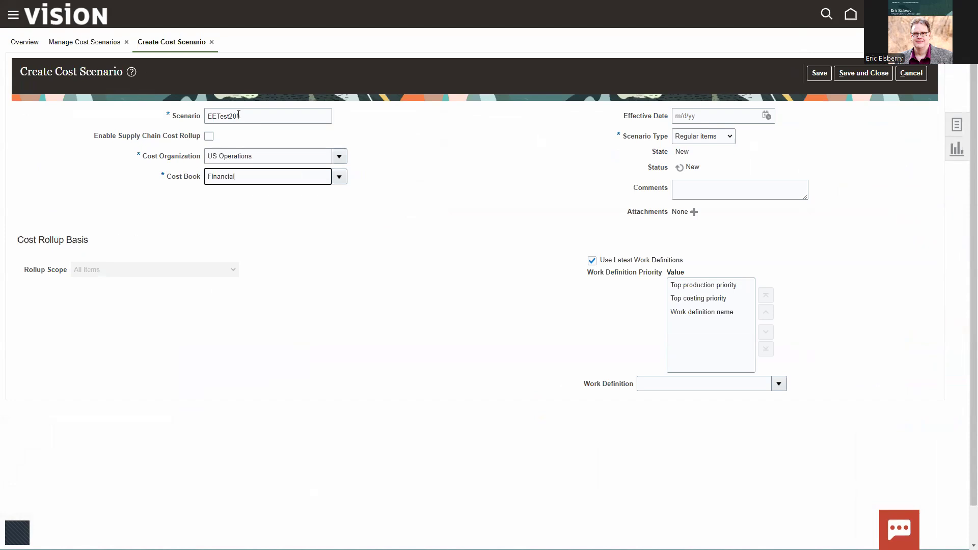
key(Tab)
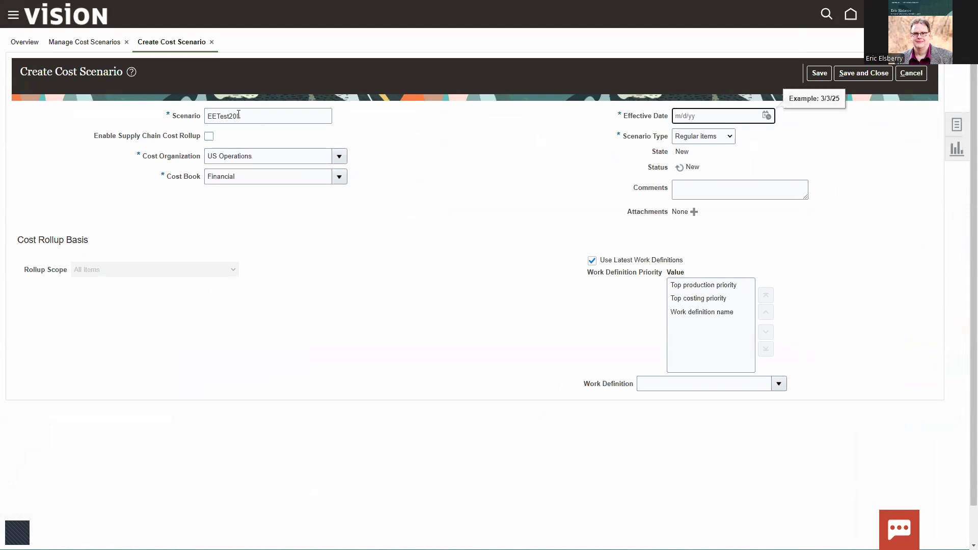
text(03/31/2025)
key(Tab)
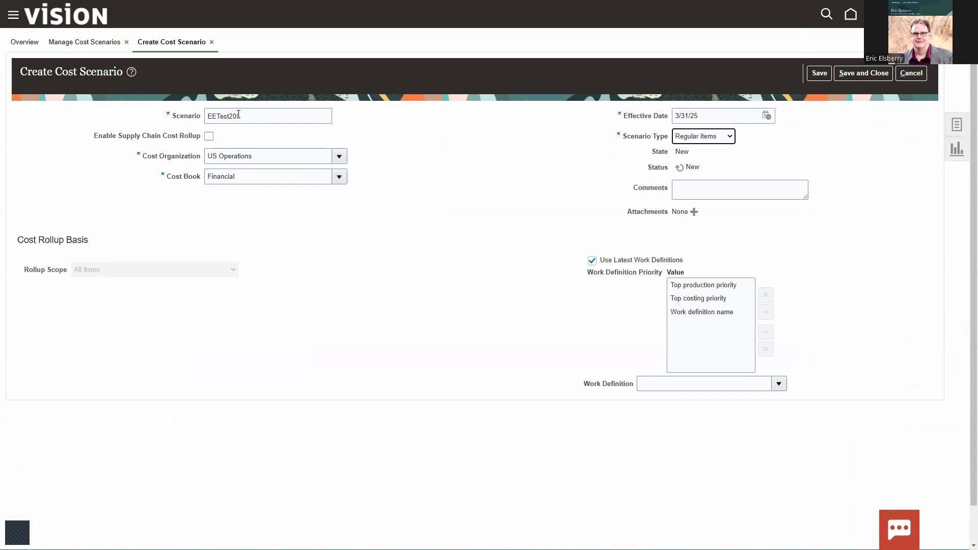
click(819, 73)
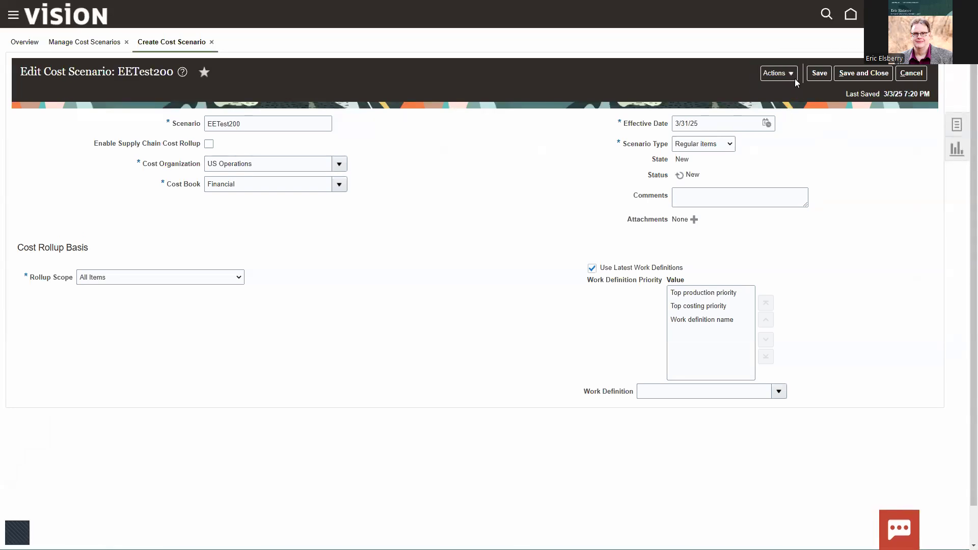
Open EETest200's Manage Standard Costs and export it via Manage in Spreadsheet
click(777, 73)
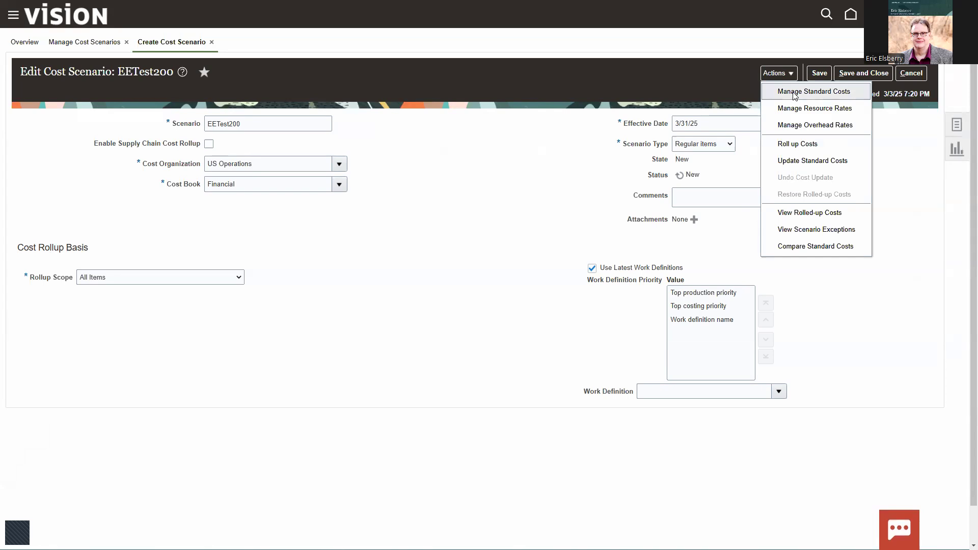
click(794, 92)
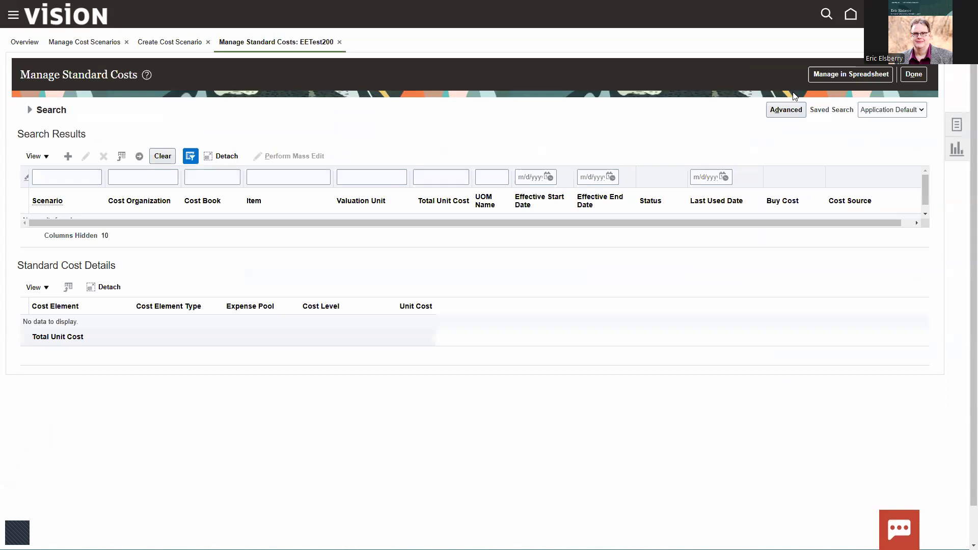
click(29, 110)
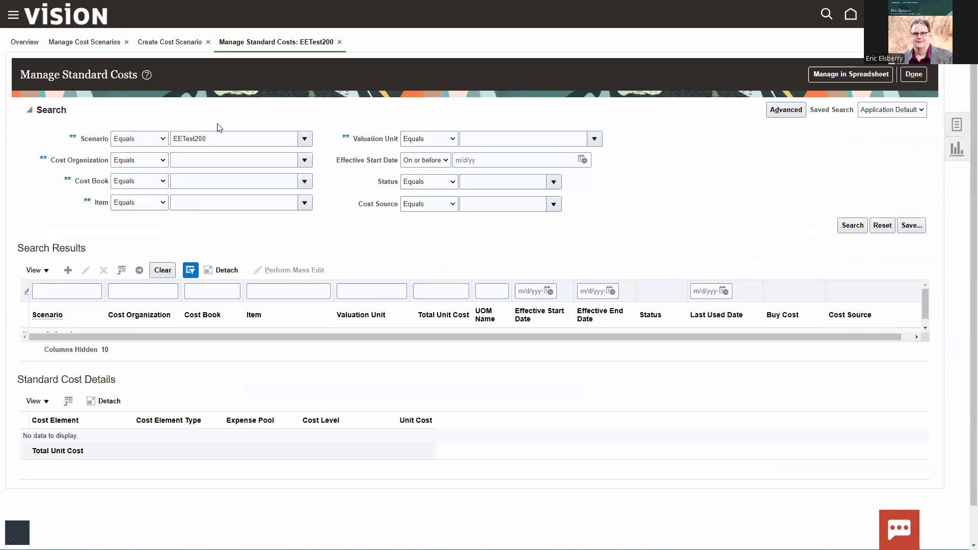
click(842, 76)
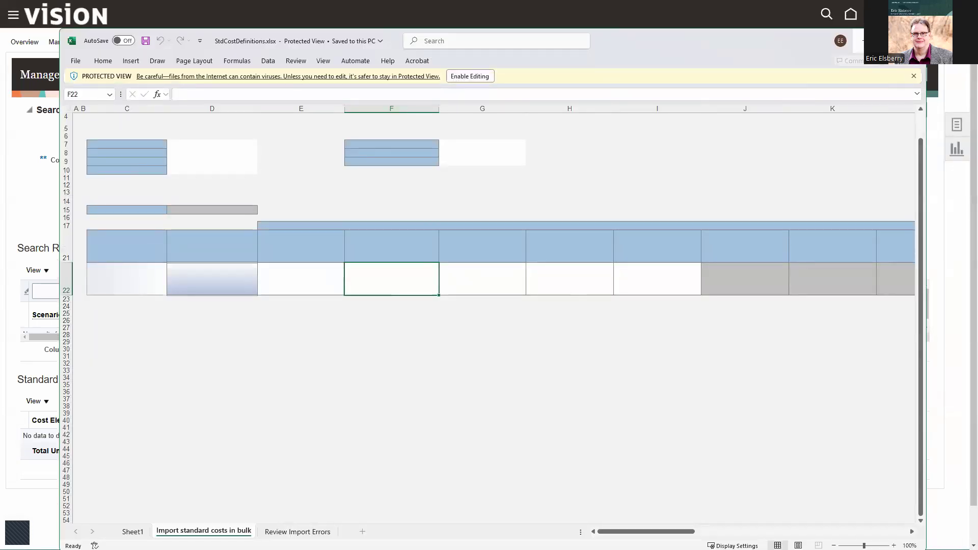
Maximize the workbook, enable editing, and accept connecting to Oracle Applications Cloud
click(890, 40)
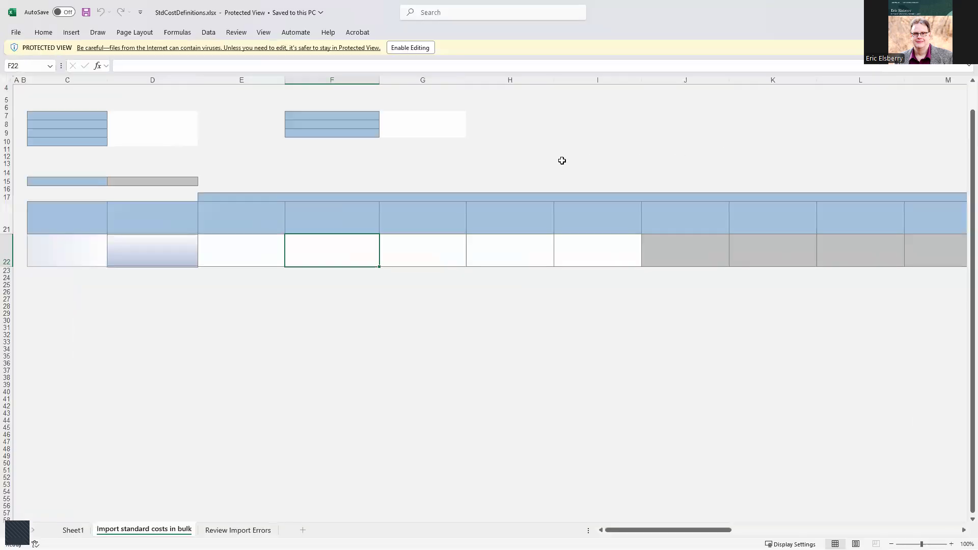
click(409, 48)
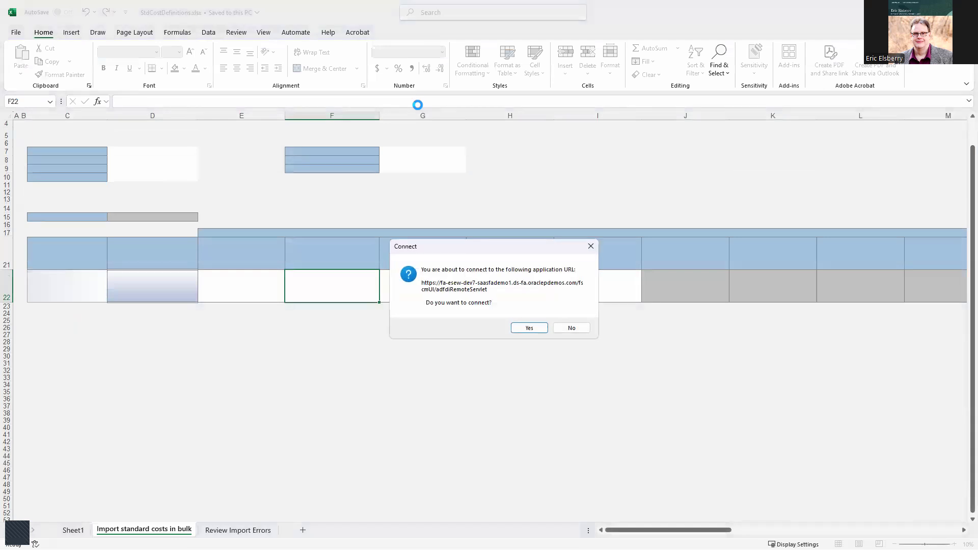
click(541, 331)
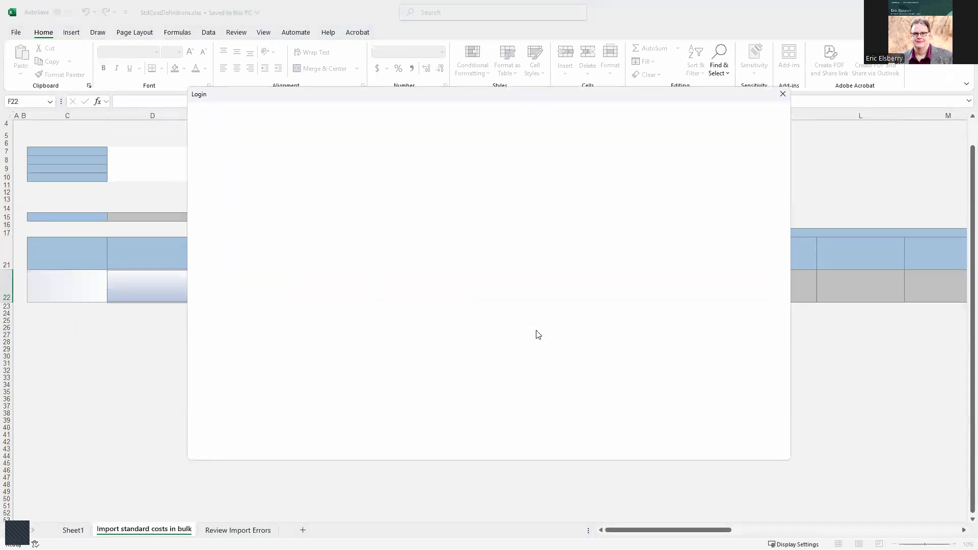
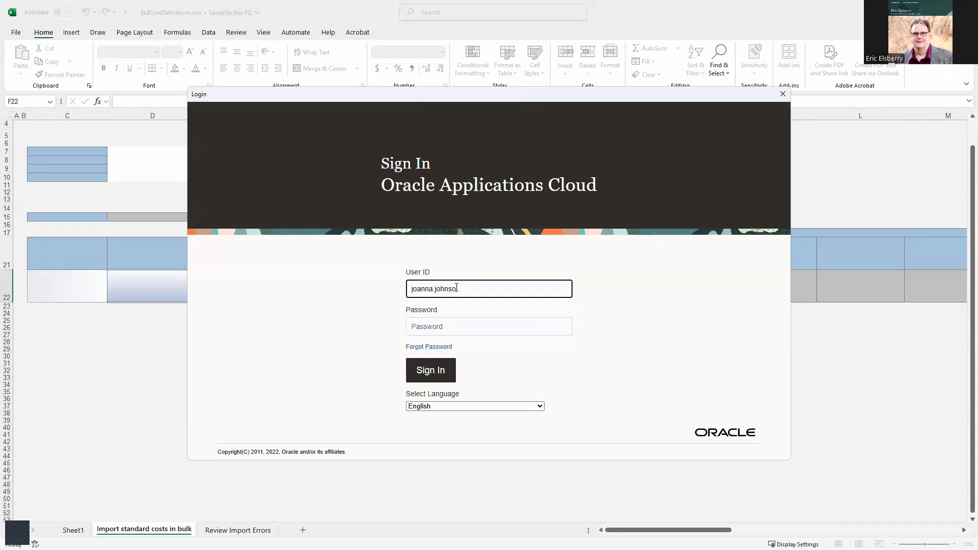
Sign in to Oracle from Excel with the user ID and password
key(Tab)
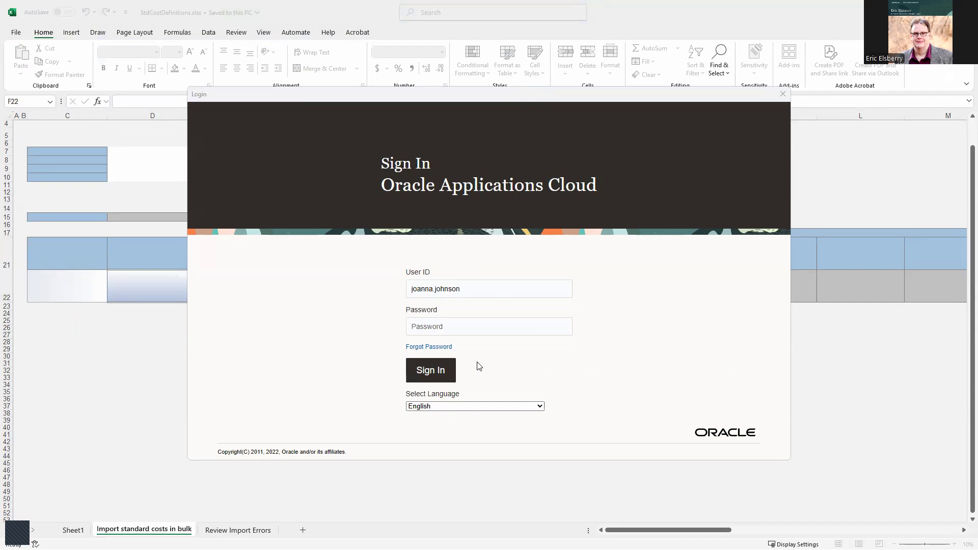
click(412, 334)
key(ctrl+v)
click(563, 326)
click(562, 326)
click(433, 374)
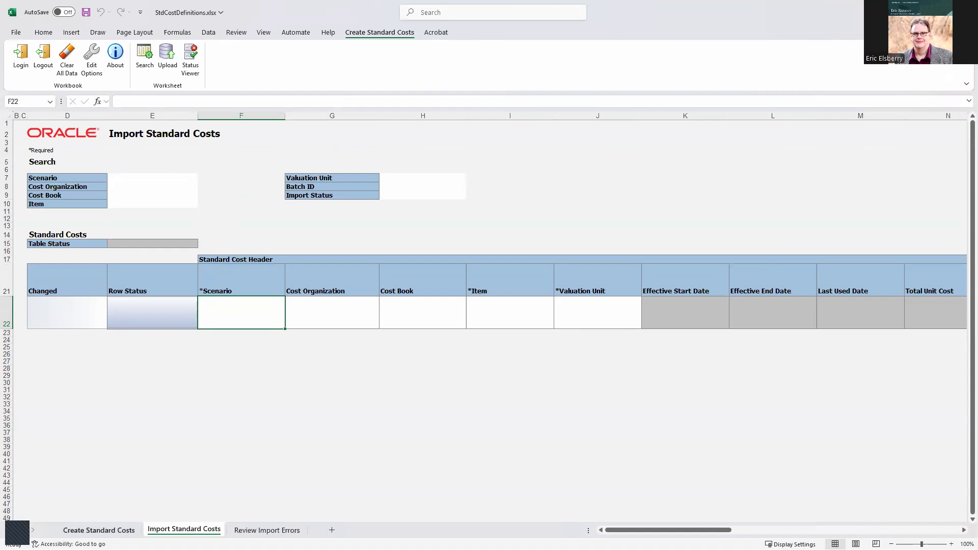
On the Create Standard Costs sheet, enter EETest100 as the Scenario and search
click(105, 531)
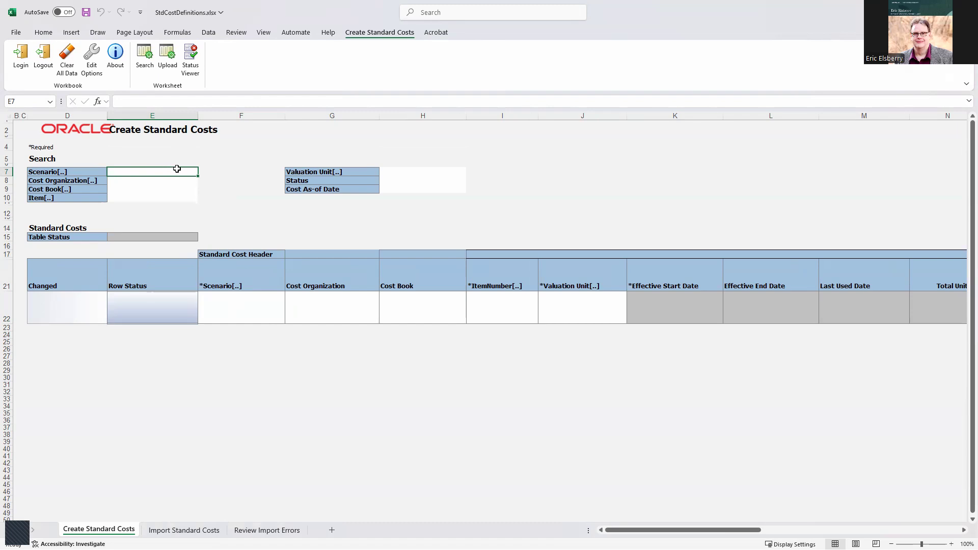
text(EETest100)
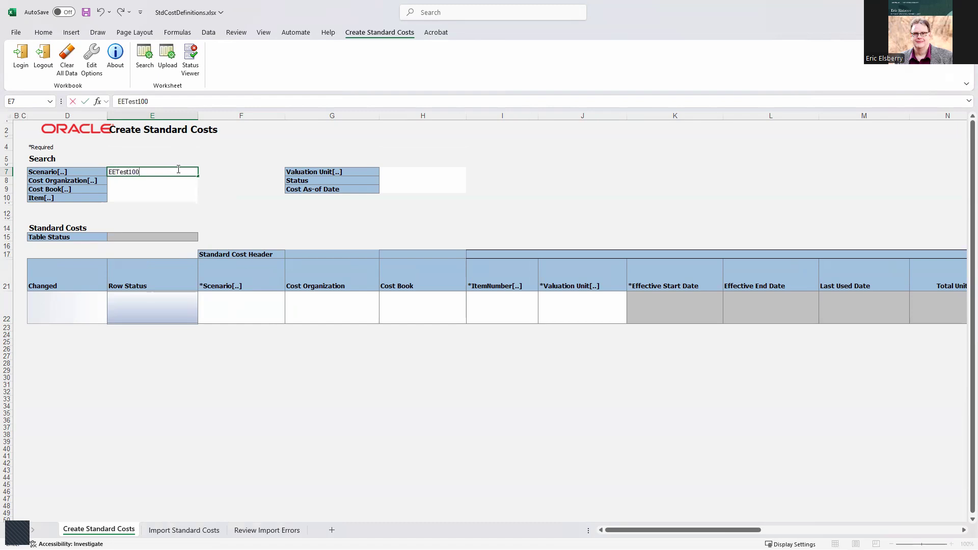
click(214, 171)
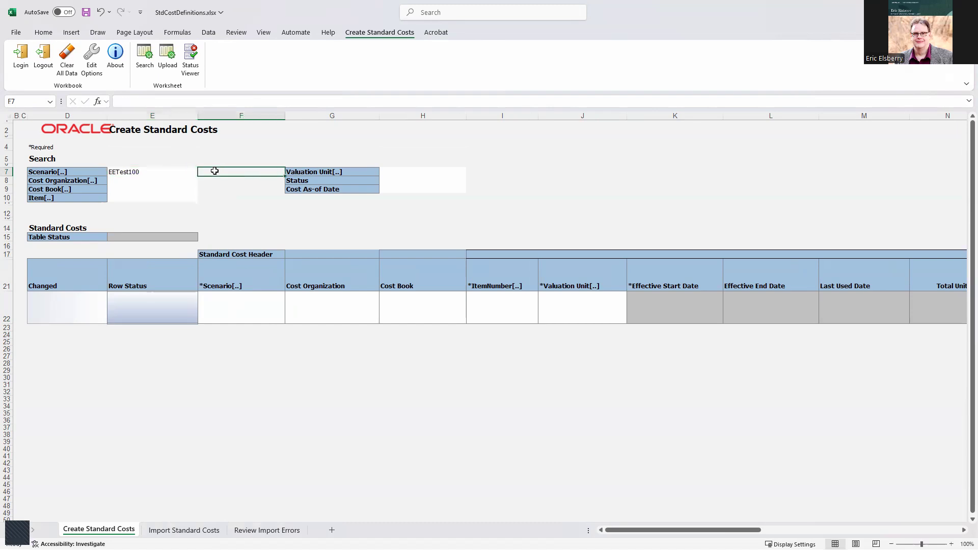
click(146, 67)
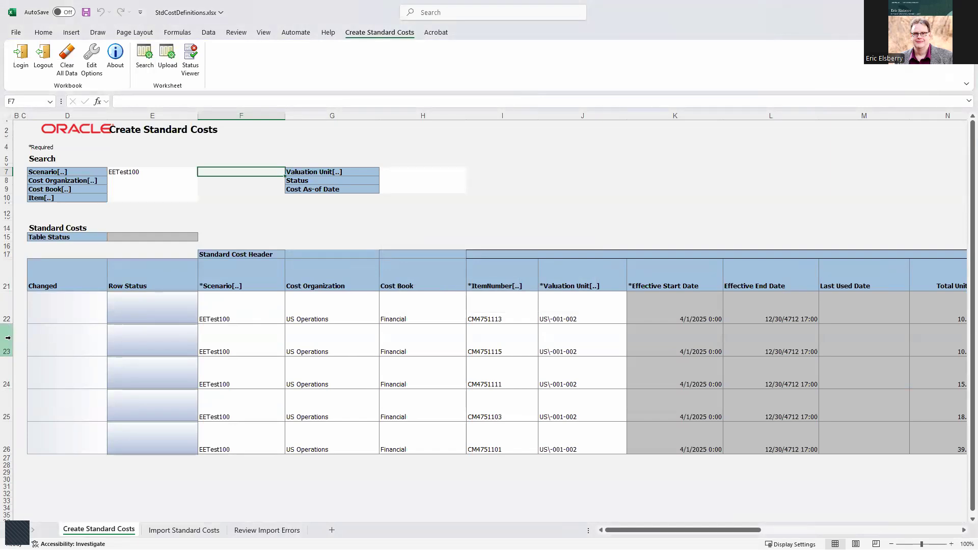
Review the five item numbers I22:I26 and valuation units J22:J26
click(964, 531)
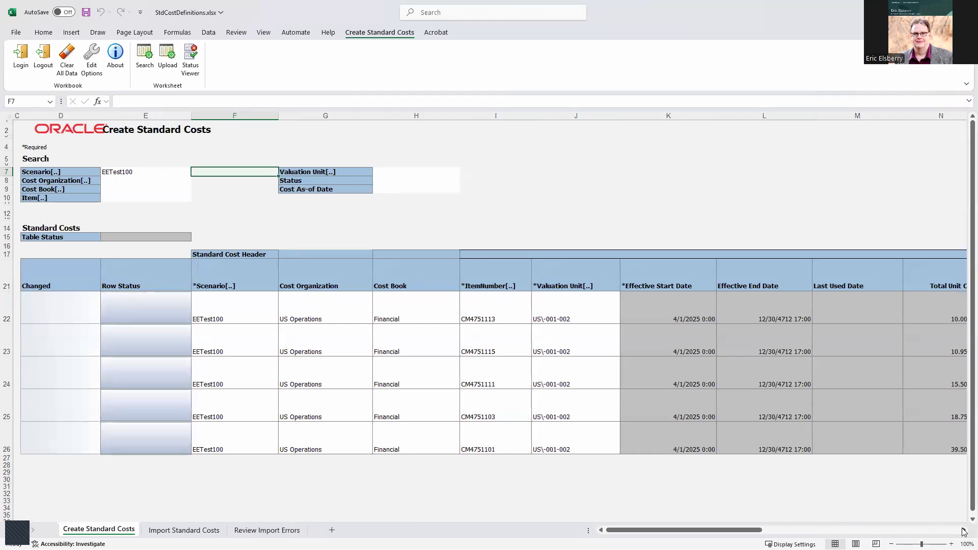
click(963, 530)
click(964, 530)
click(964, 530)
click(963, 530)
click(963, 530)
click(964, 530)
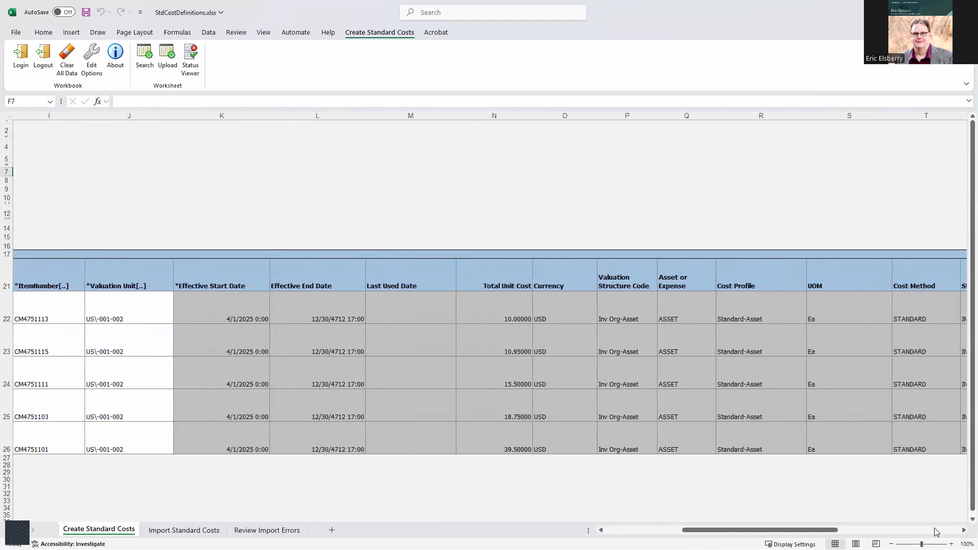
drag(52, 316, 54, 435)
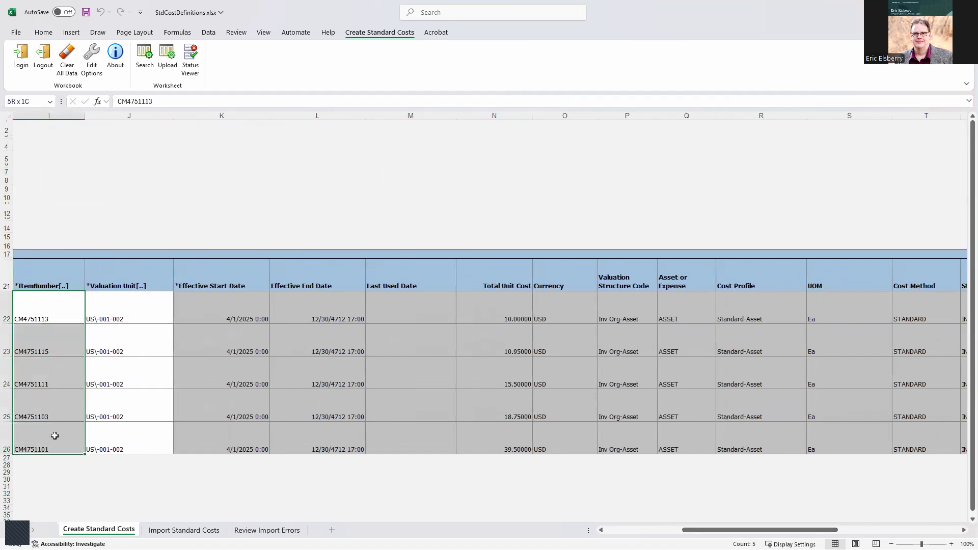
drag(135, 314, 138, 437)
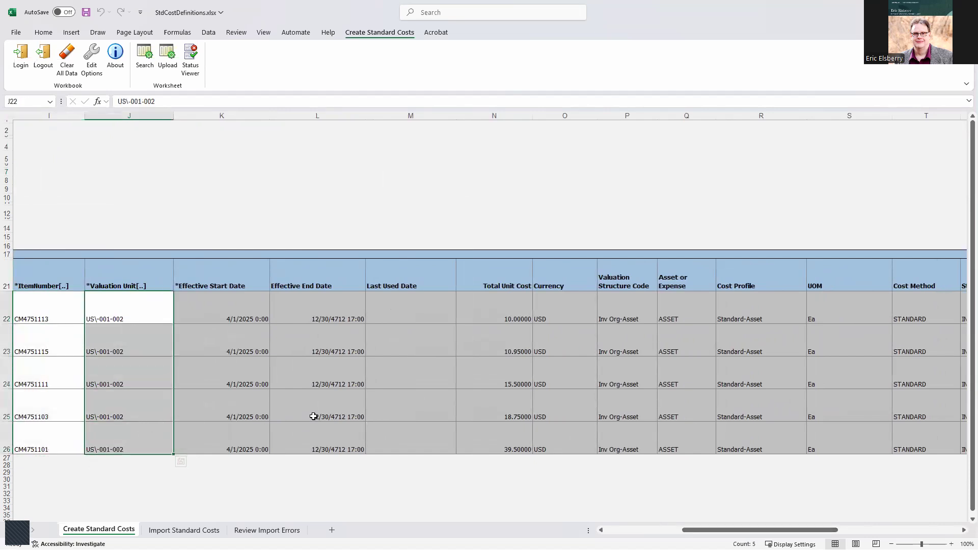
Review cost elements X22:X26 and total unit costs AA22:AA26, then go to Import Standard Costs
drag(716, 530, 829, 509)
click(494, 309)
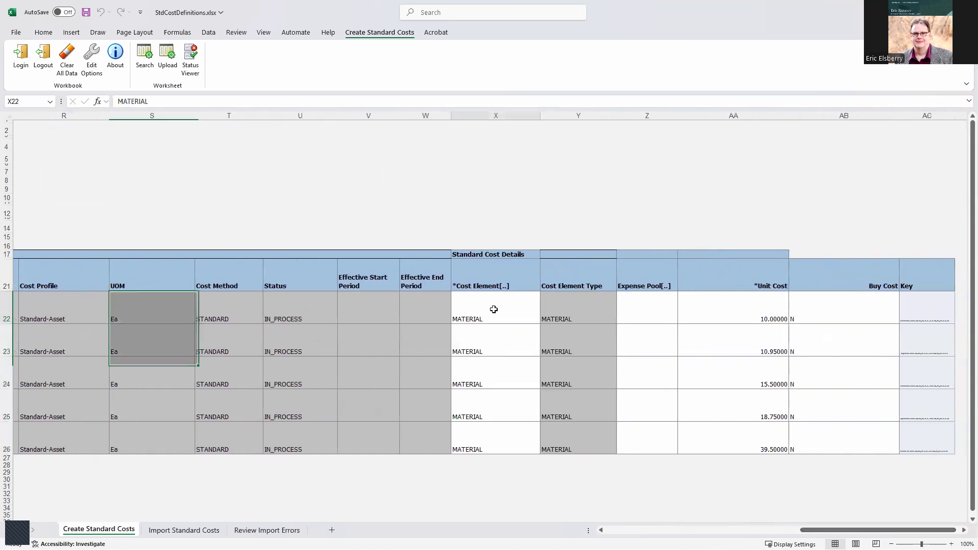
drag(493, 309, 503, 436)
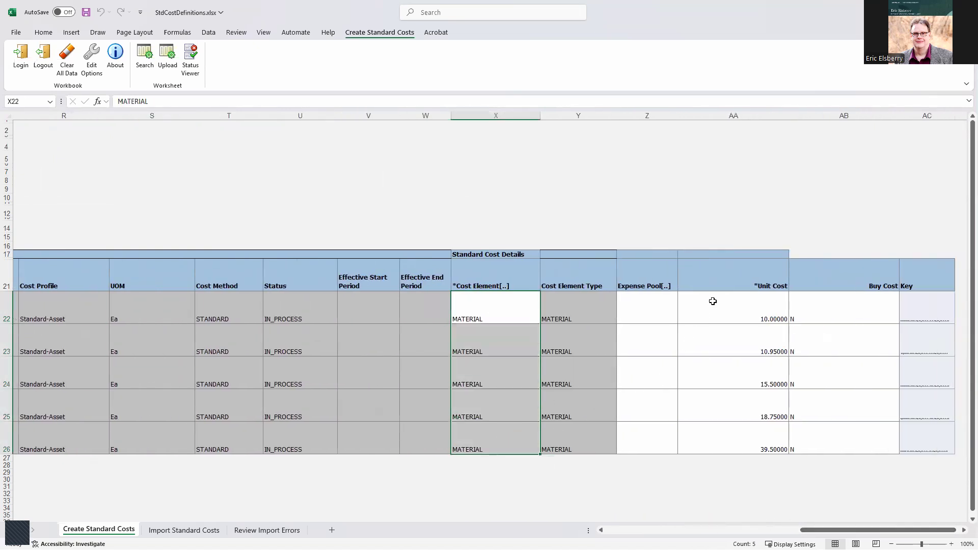
drag(712, 303, 713, 433)
drag(823, 530, 662, 530)
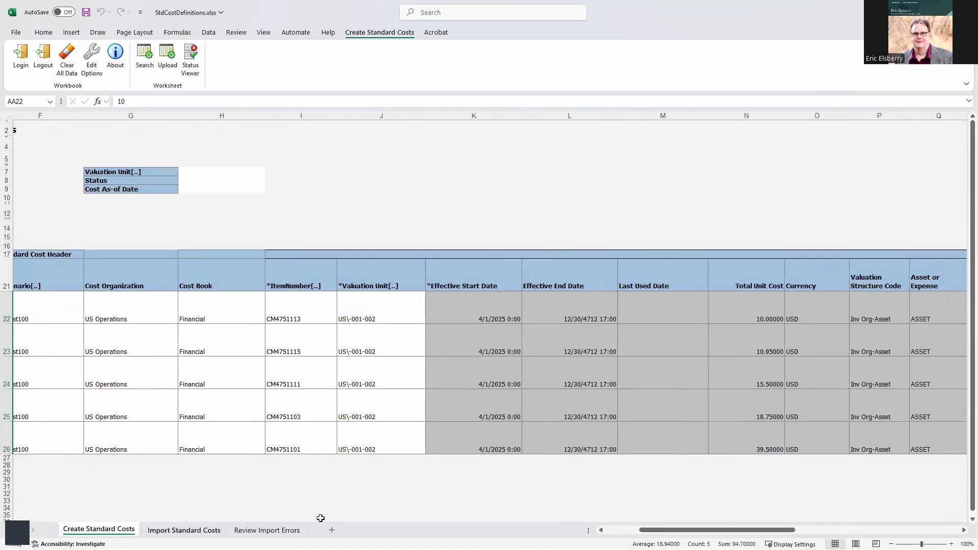
drag(659, 530, 624, 530)
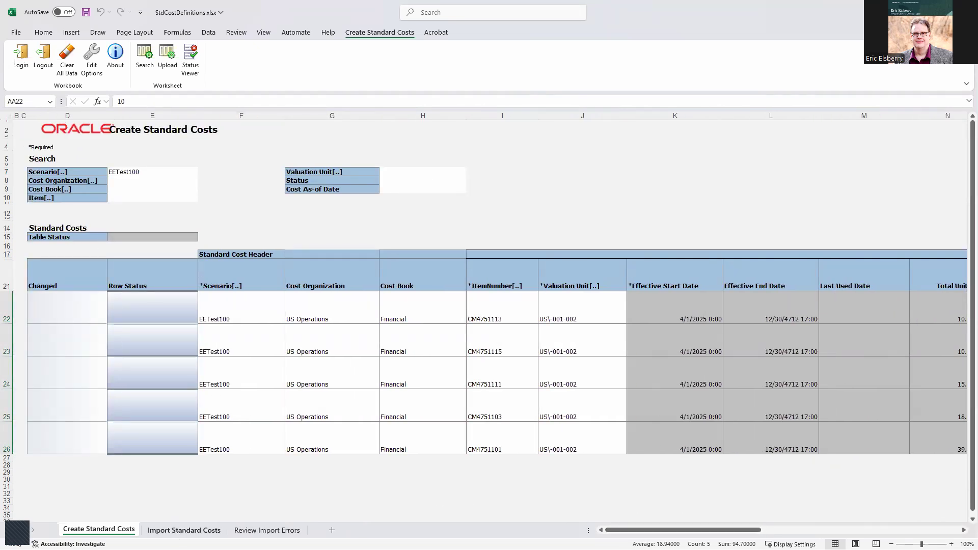
click(173, 531)
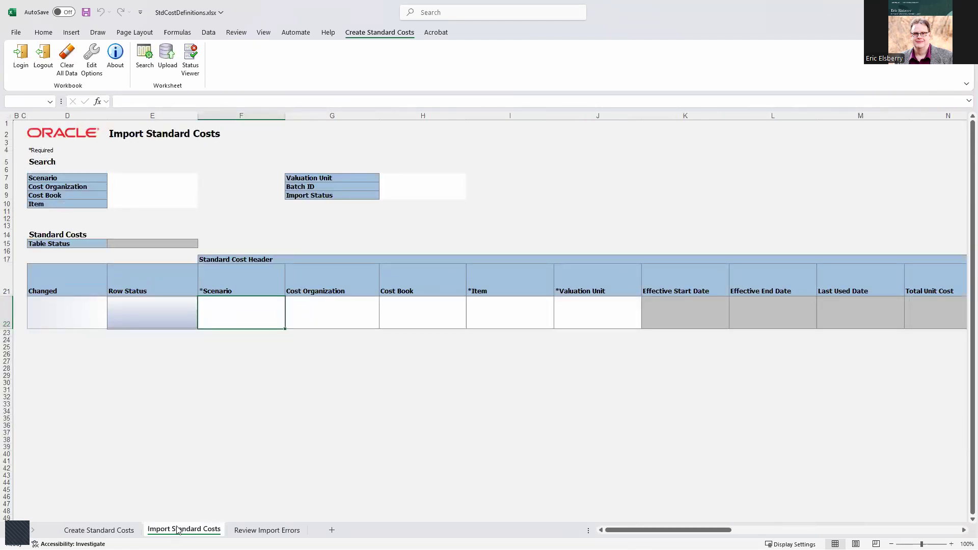
Insert rows at 22–24 so the import table has five blank rows 22 through 26
click(10, 312)
drag(11, 312, 12, 348)
right_click(16, 348)
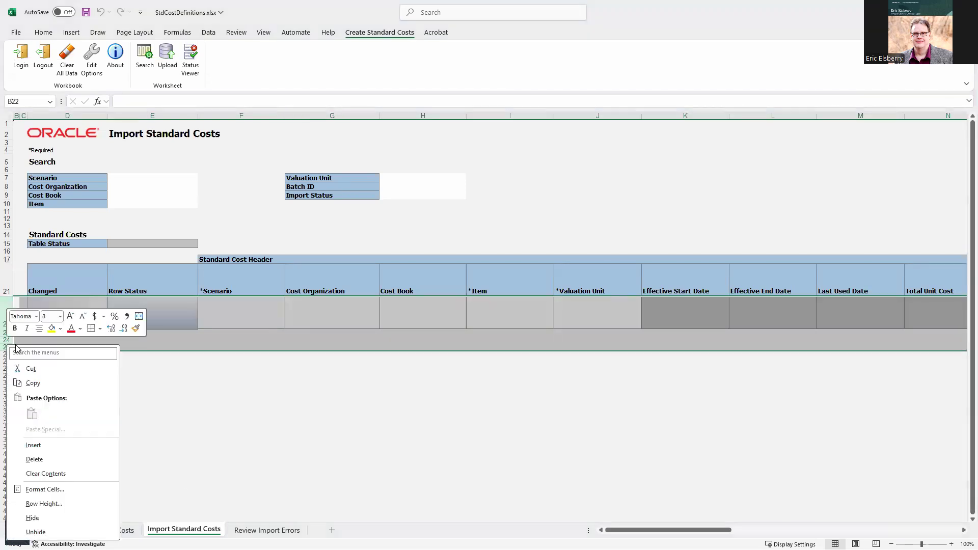
click(33, 445)
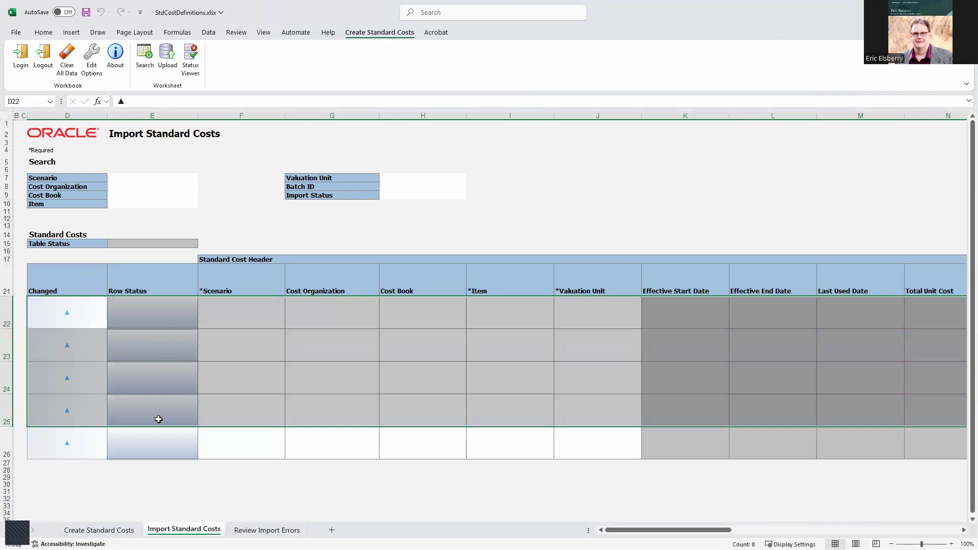
drag(66, 460, 61, 496)
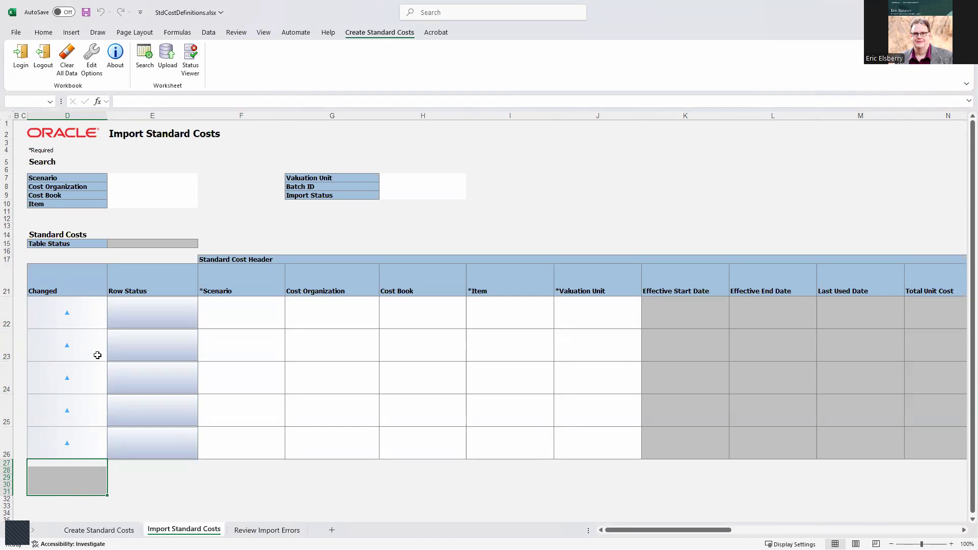
click(73, 303)
drag(73, 303, 67, 410)
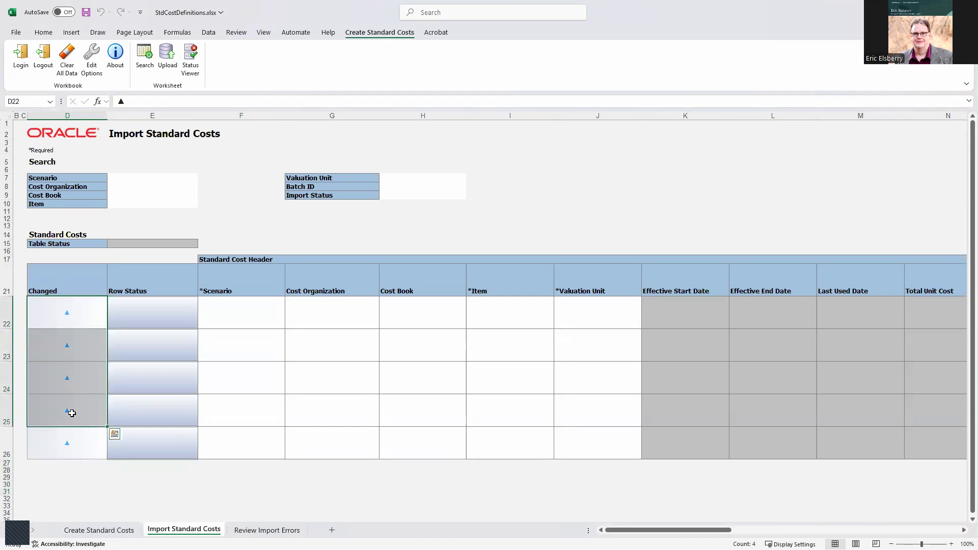
click(249, 310)
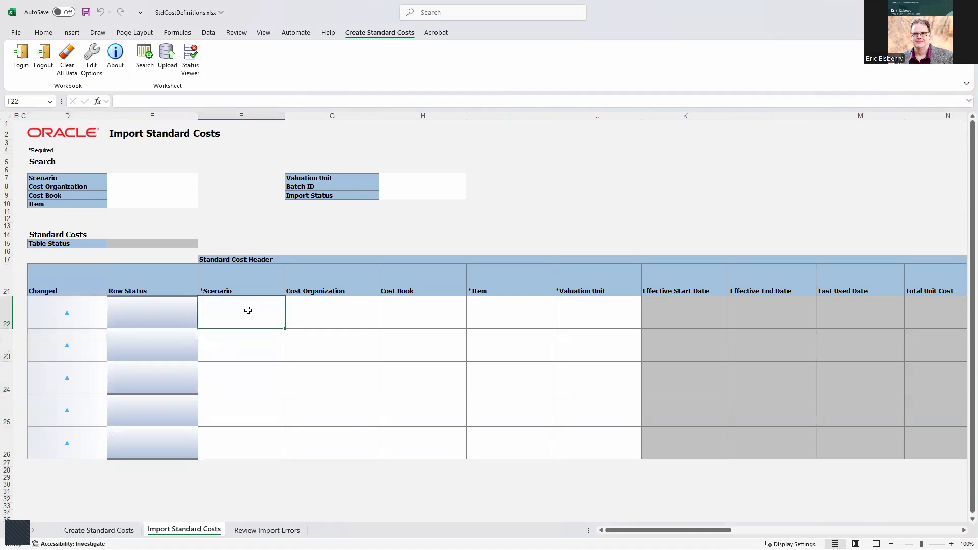
Fill scenario EETest200 into F22:F26
text(EE)
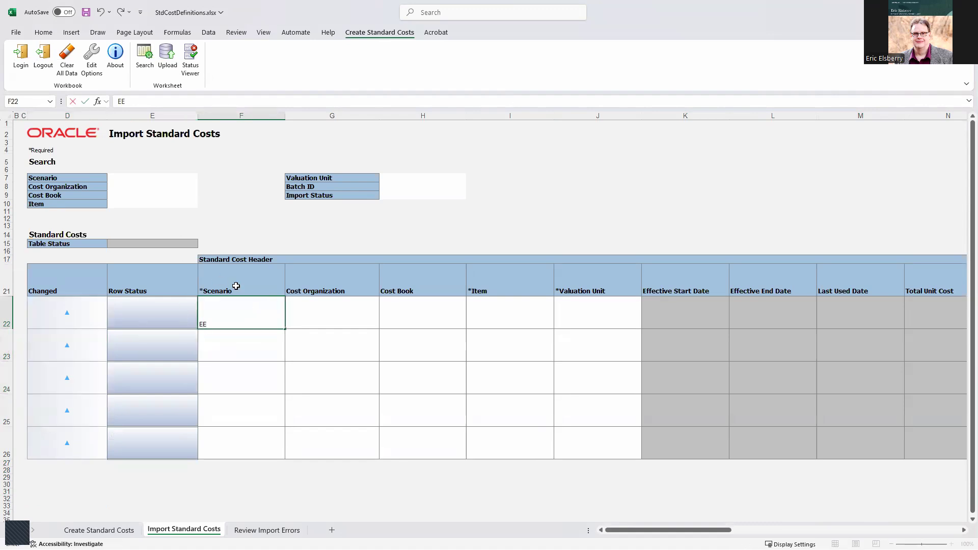
text(Test200)
key(Tab)
click(257, 316)
drag(284, 329, 277, 456)
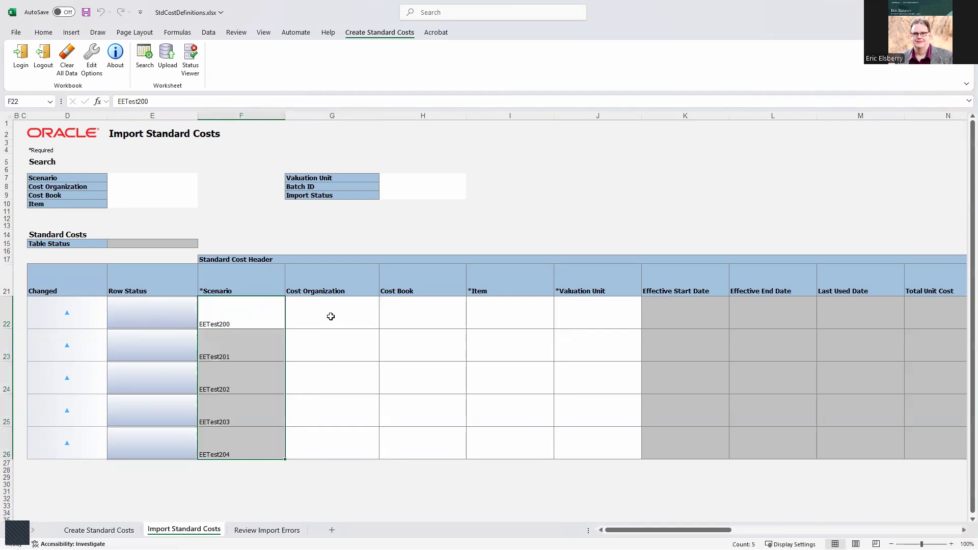
click(233, 317)
key(ctrl+c)
drag(234, 337, 247, 441)
key(ctrl+v)
Enter US Operations and Financial in row 22 and copy them to rows 23–26
click(331, 320)
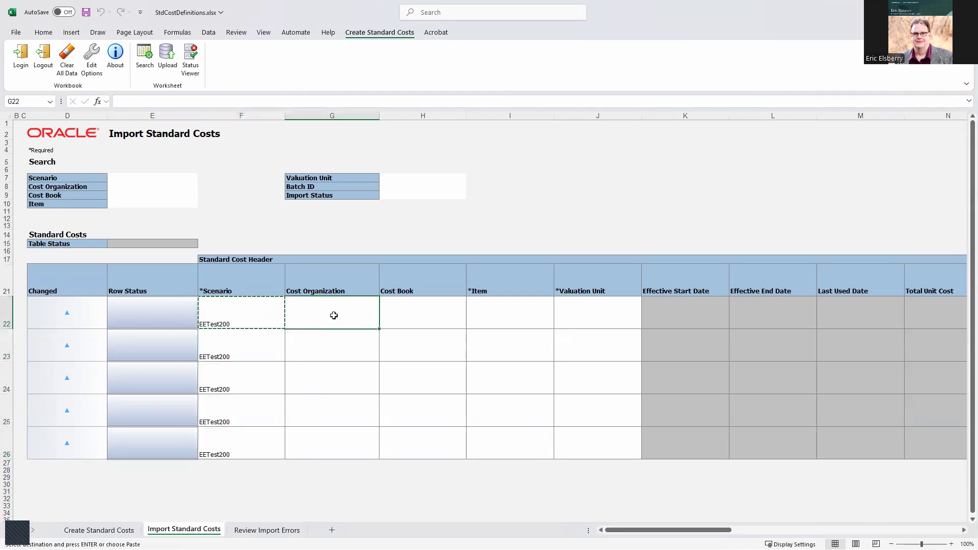
text(US Operations)
key(Tab)
text(FIna)
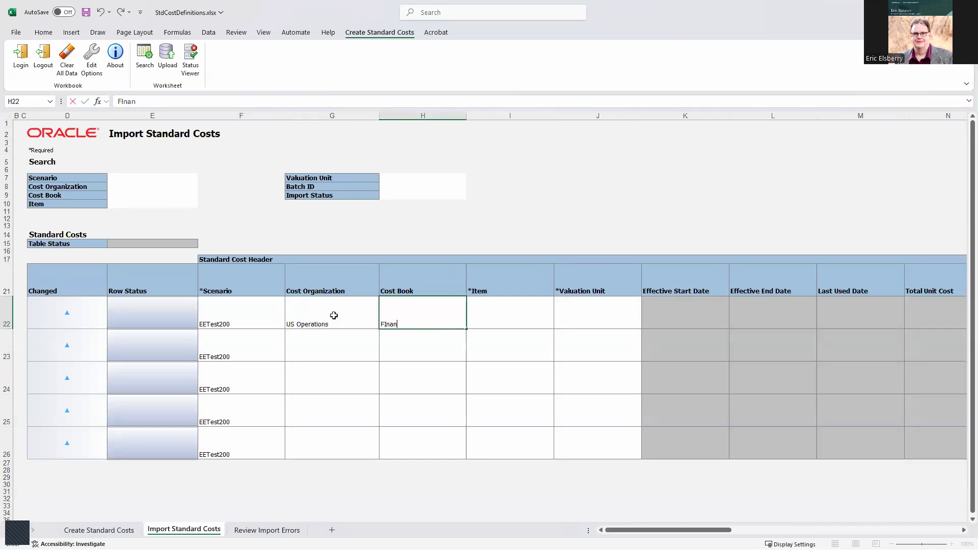
text(nan)
key(Tab)
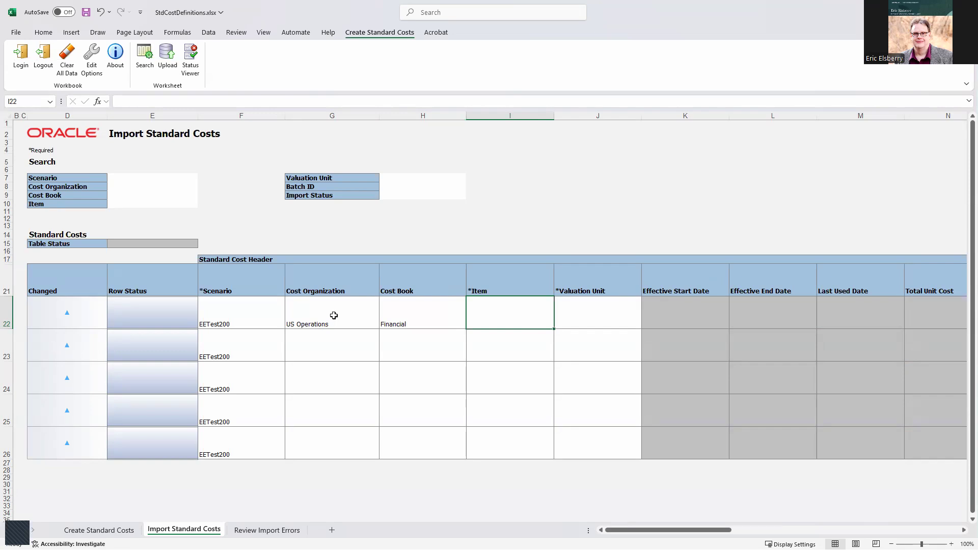
text(CM4751101)
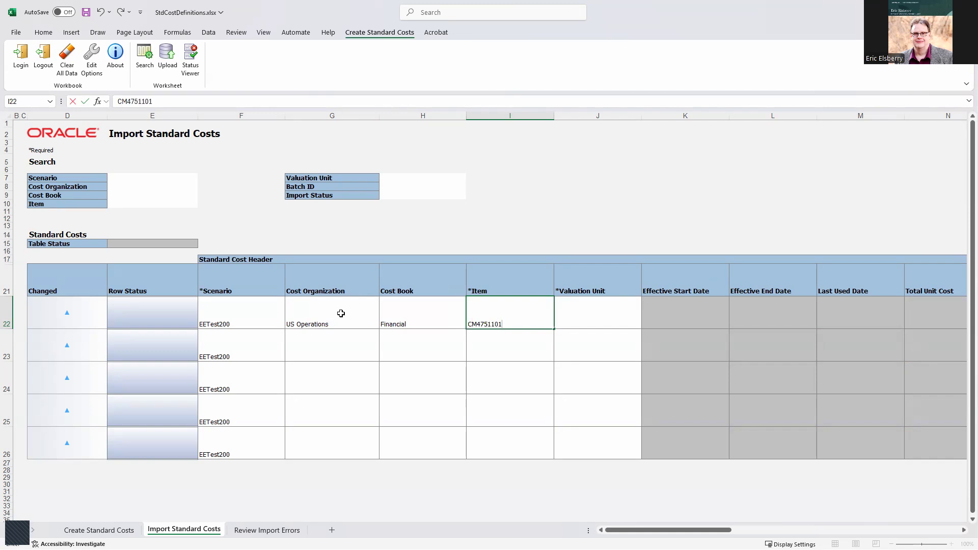
drag(341, 313, 445, 314)
key(ctrl+c)
click(377, 354)
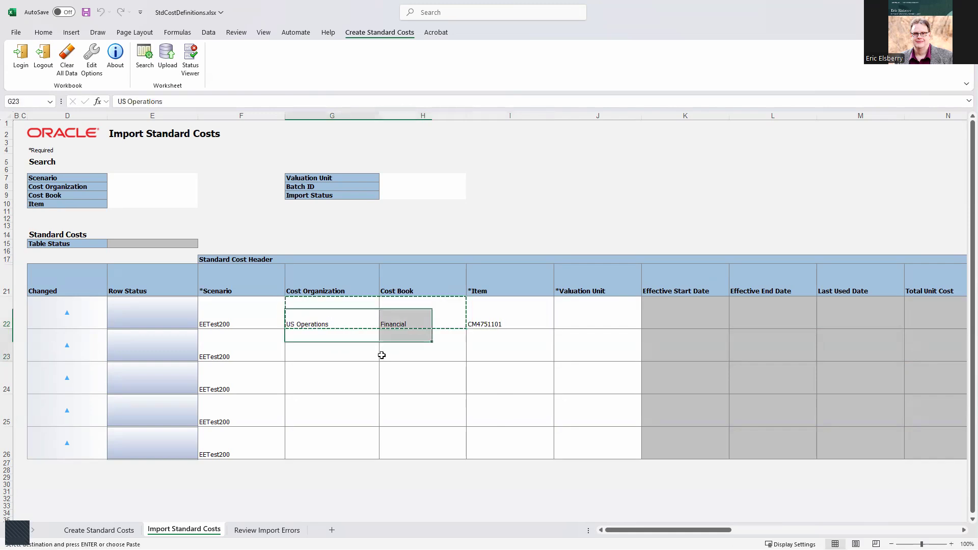
drag(382, 355, 398, 445)
key(ctrl+v)
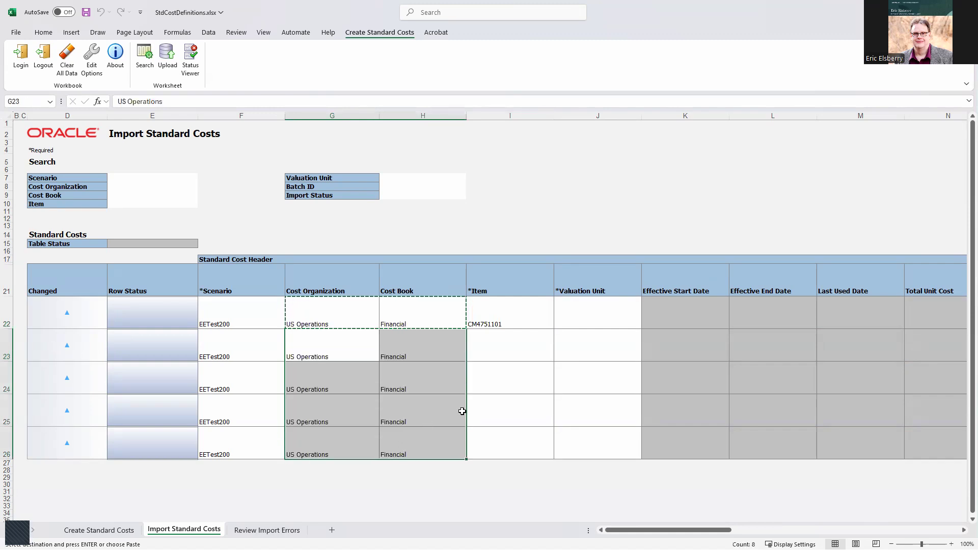
Copy the five item numbers and valuation units from Create Standard Costs into I22:J26
click(519, 325)
click(582, 321)
text(US)
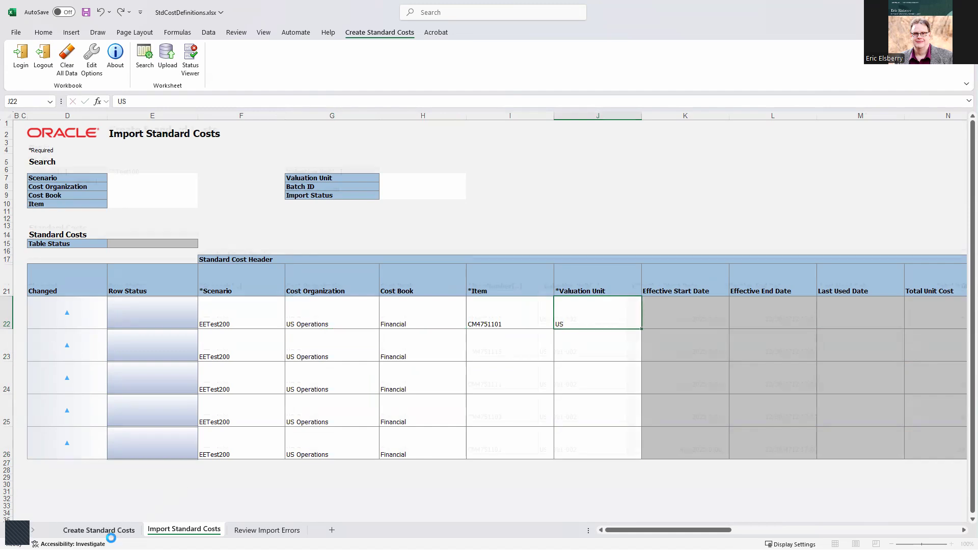
click(99, 530)
click(577, 315)
key(ctrl+c)
drag(502, 311, 572, 438)
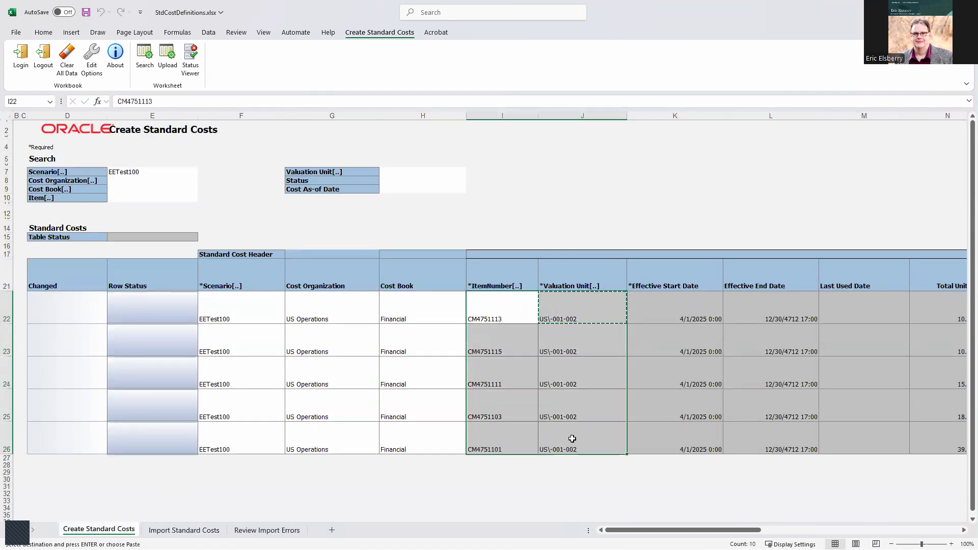
key(ctrl+c)
click(176, 530)
click(493, 312)
key(ctrl+v)
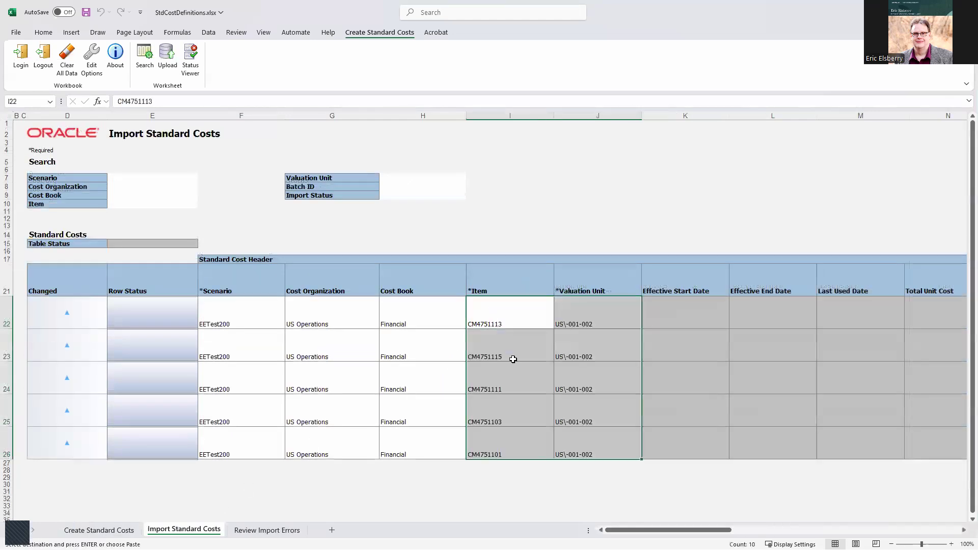
Enter MATERIAL as the cost element in row 22 and fill it down through row 26
click(963, 530)
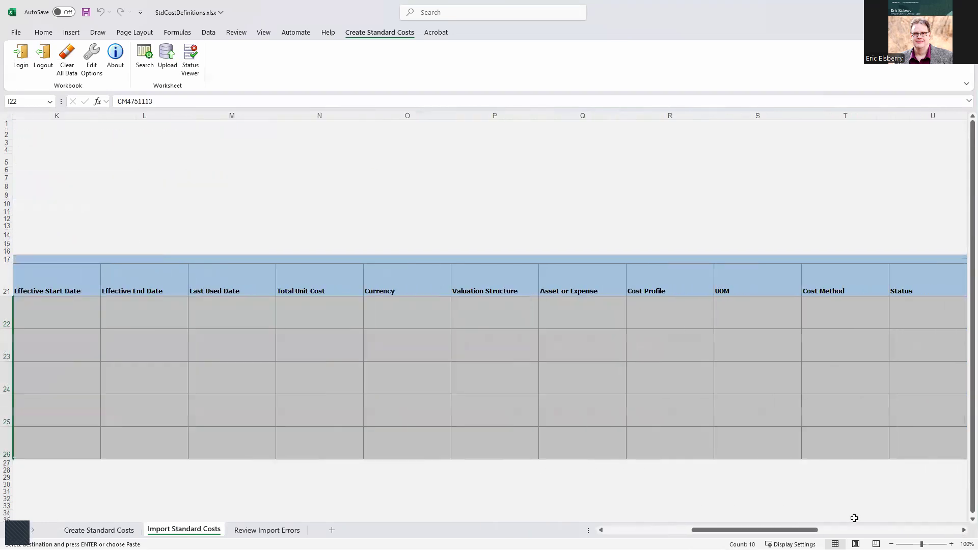
click(963, 531)
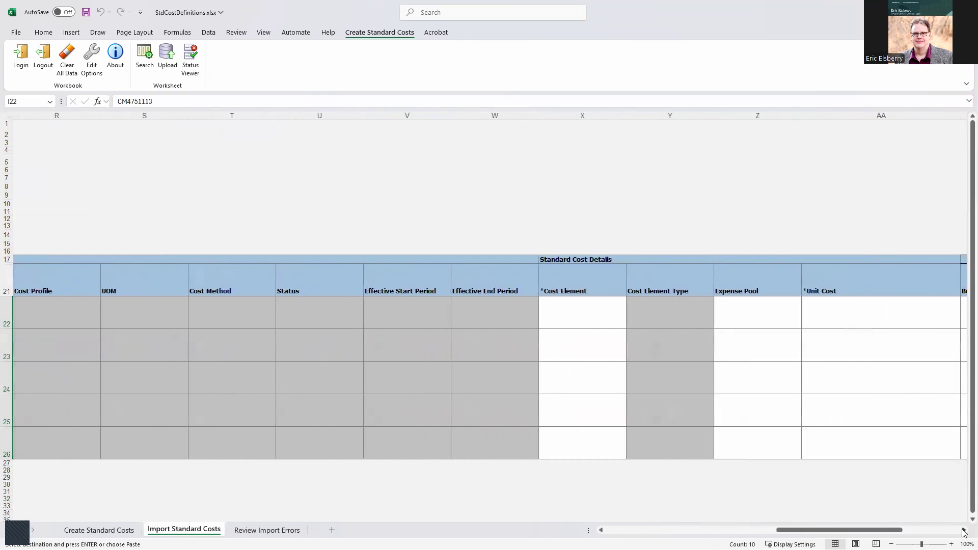
click(593, 315)
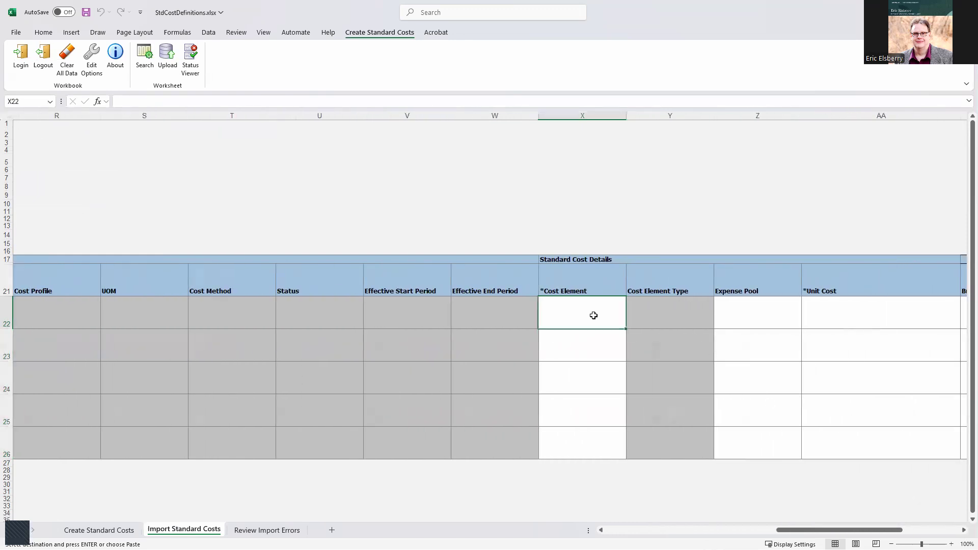
text(MATERIAL)
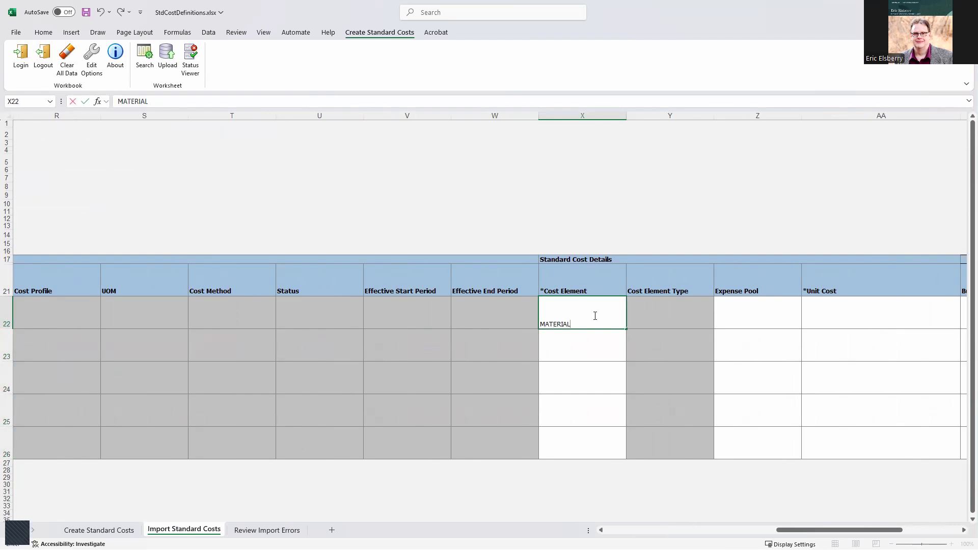
key(Return)
drag(627, 331, 609, 435)
click(599, 303)
drag(627, 329, 611, 458)
Enter 19 as the unit cost for row 22
click(769, 316)
click(820, 318)
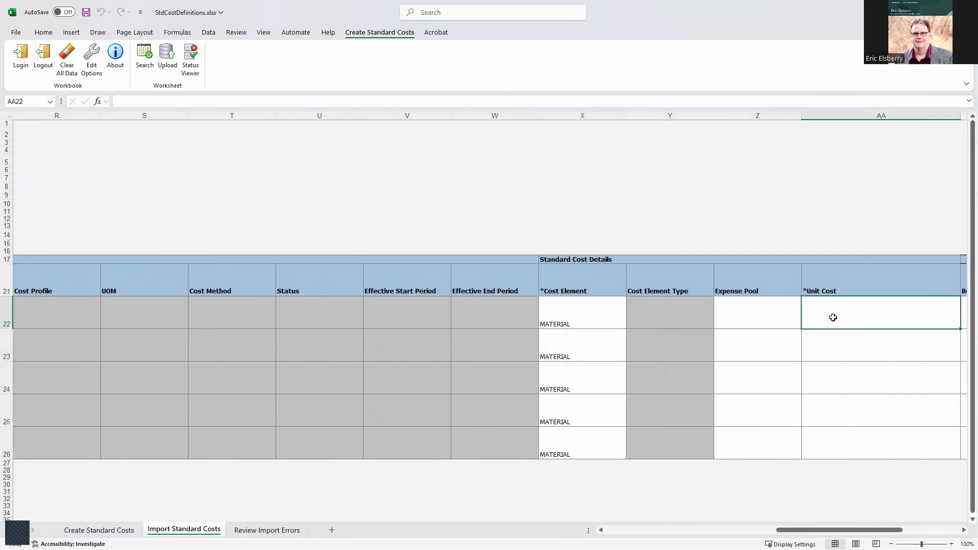
scroll(692, 304, right, 2)
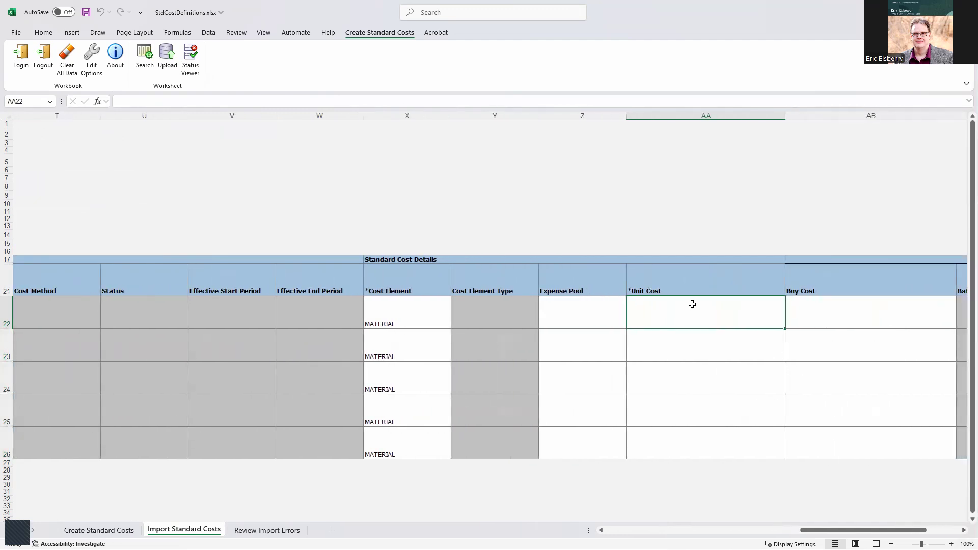
text(3)
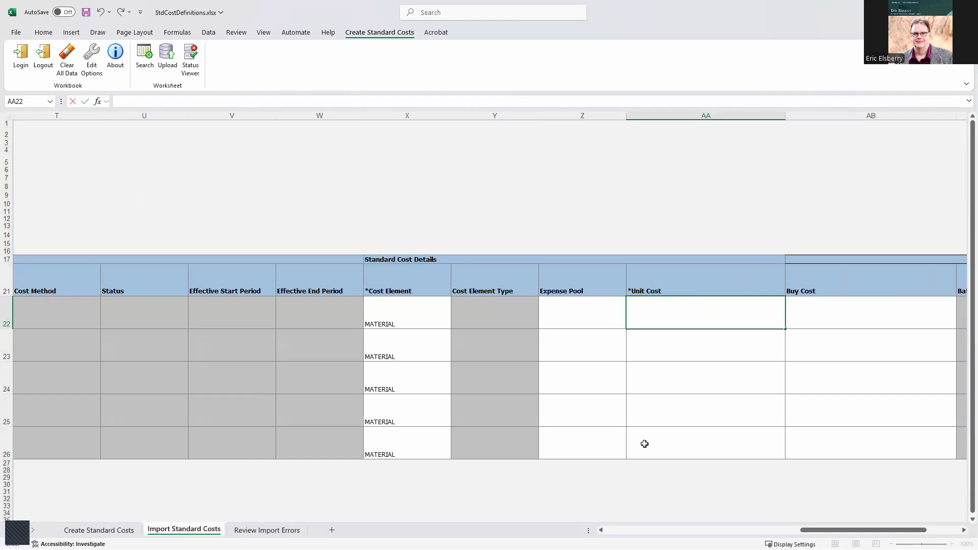
click(614, 533)
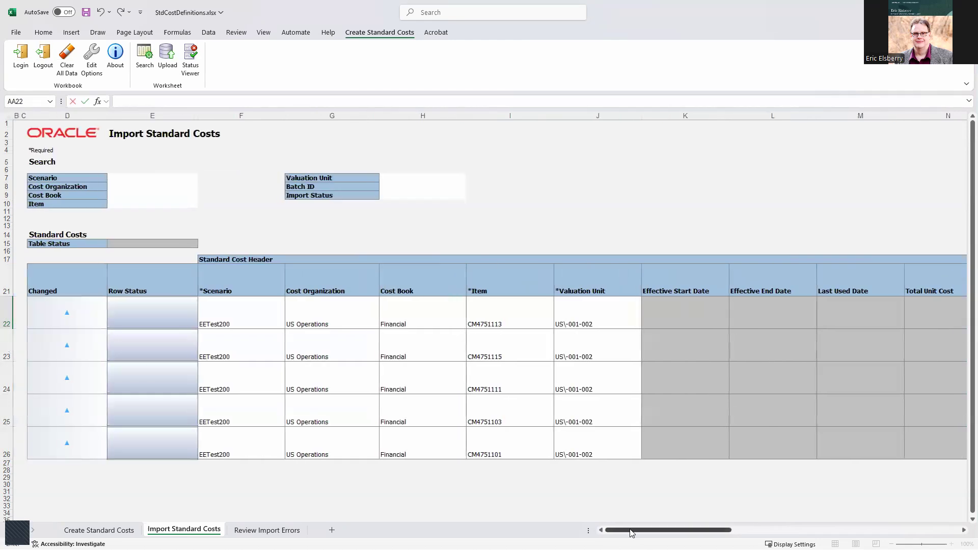
drag(627, 529, 815, 519)
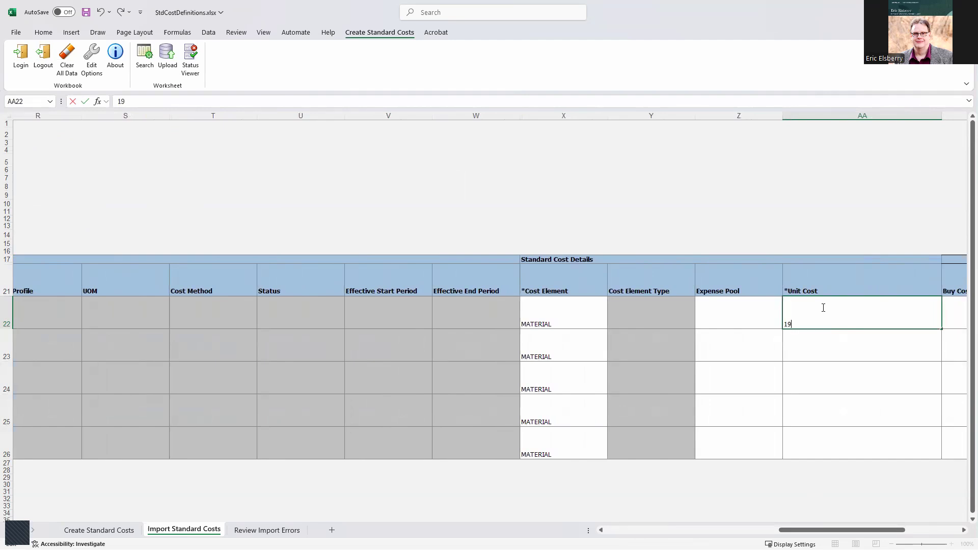
click(823, 347)
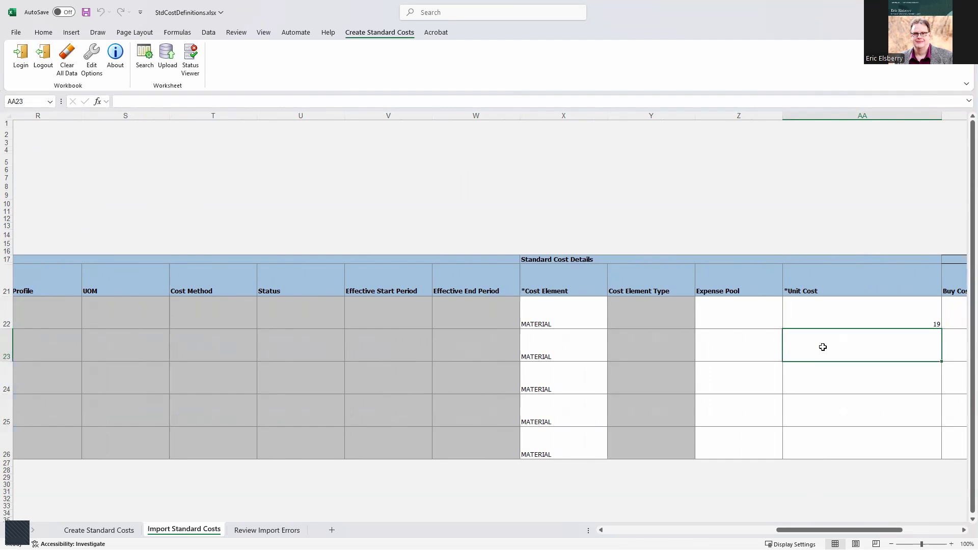
Enter unit costs 14.75, 10.50, 14 and 35.5 for rows 23–26
text(14.75)
key(Return)
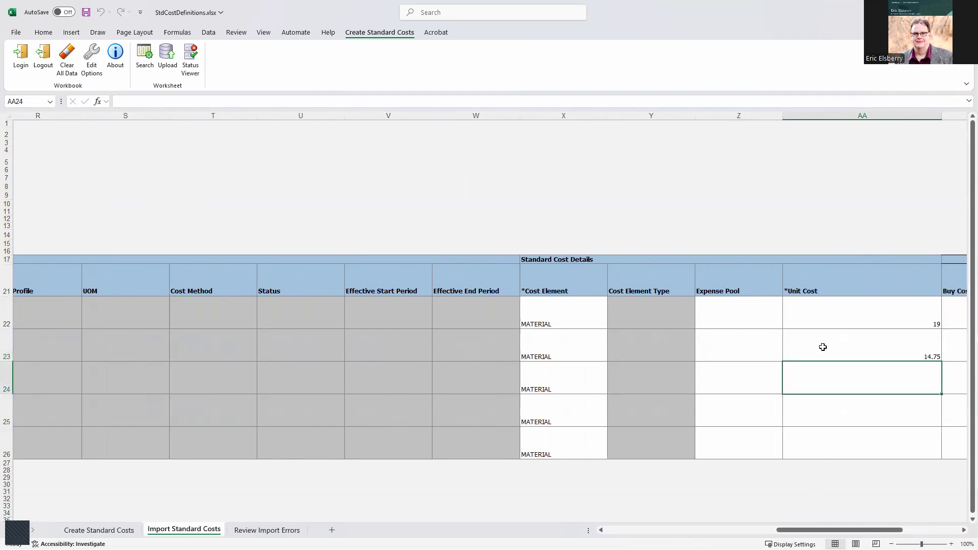
text(10.50)
key(Return)
text(1)
key(Up)
key(Down)
key(Down)
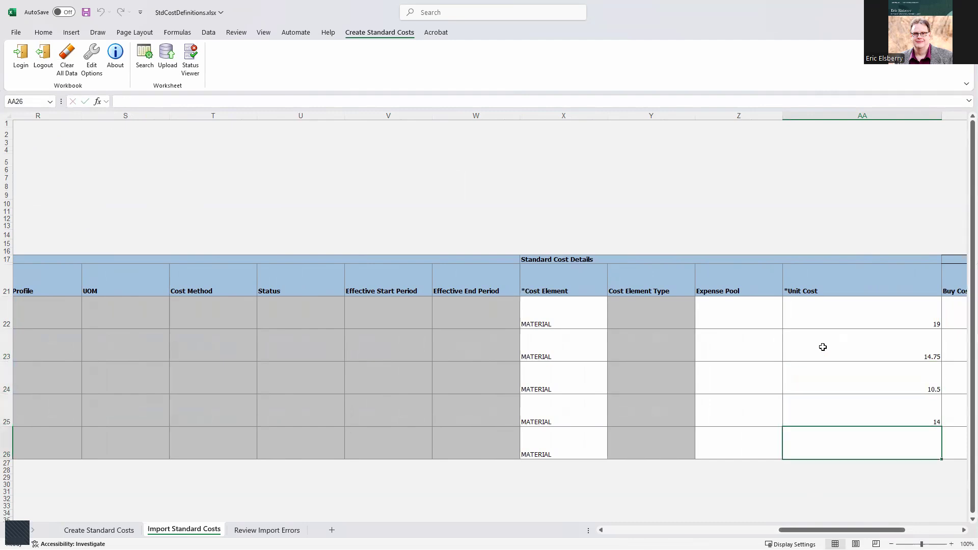
text(35.5)
key(Tab)
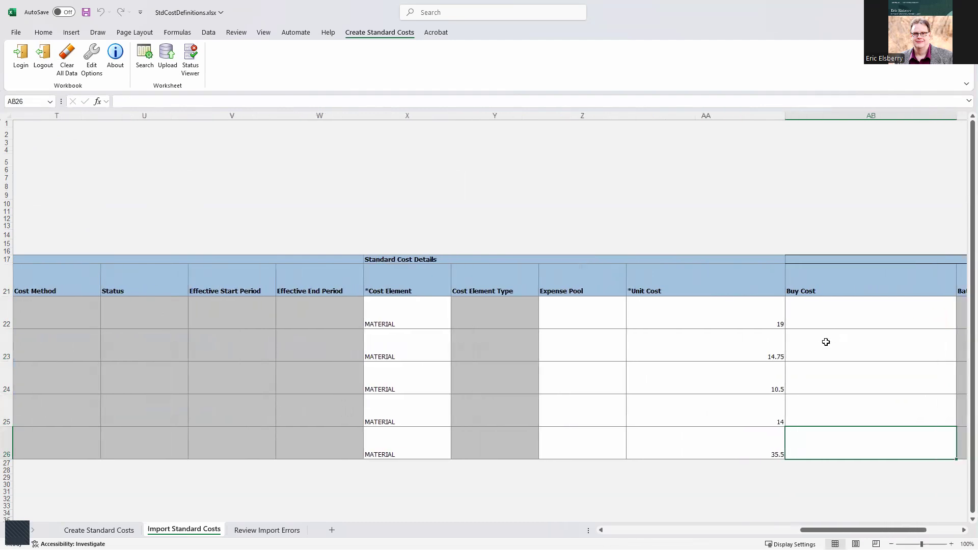
scroll(834, 521, right, 3)
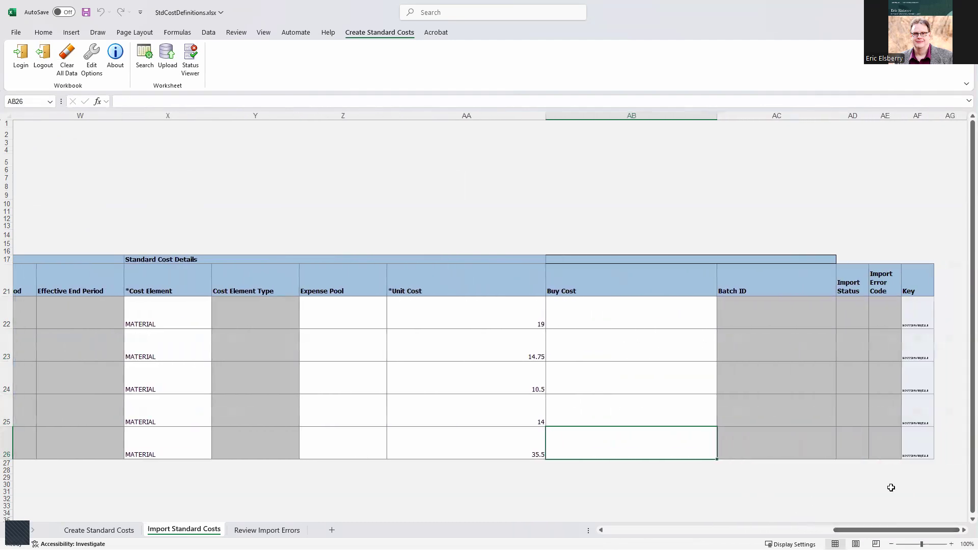
drag(921, 326, 906, 441)
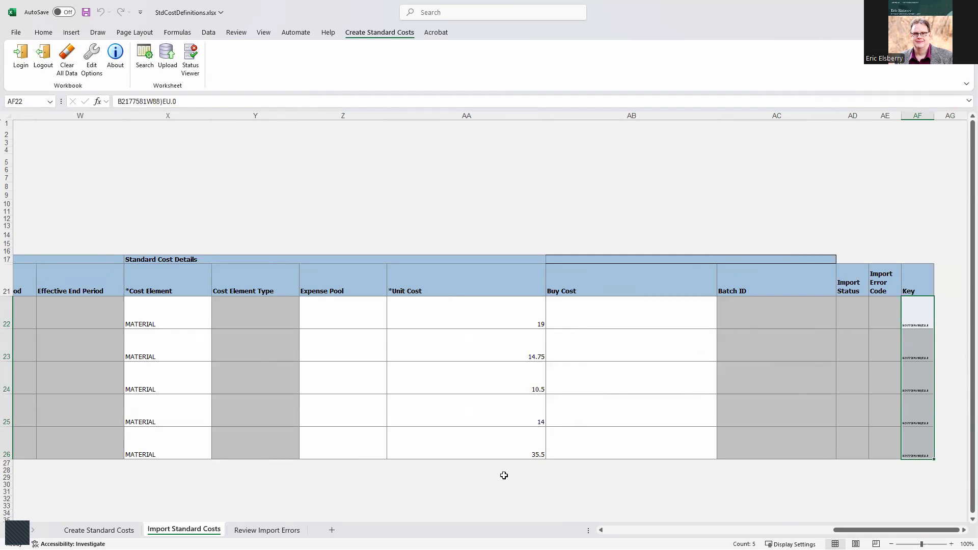
drag(850, 529, 624, 530)
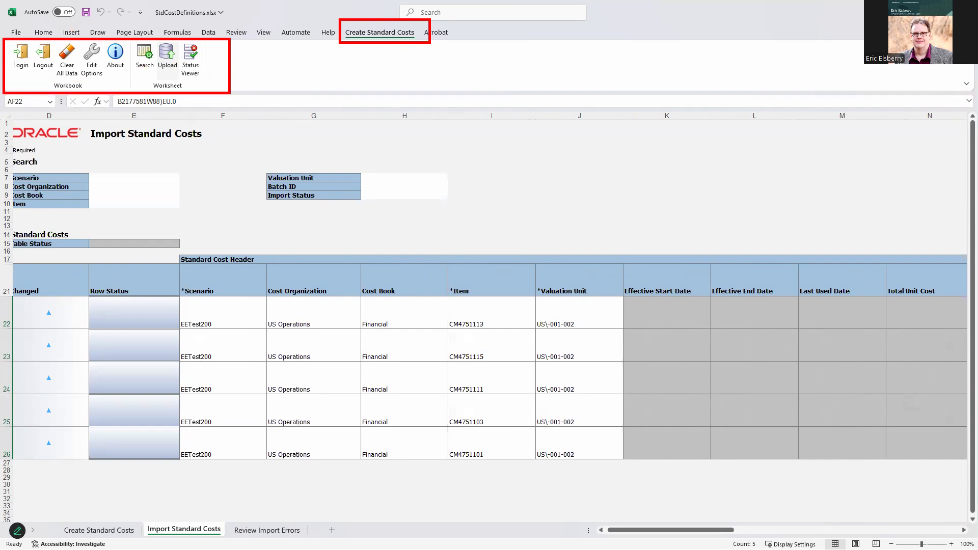
Upload the five rows to Oracle Fusion with the default upload options
click(166, 57)
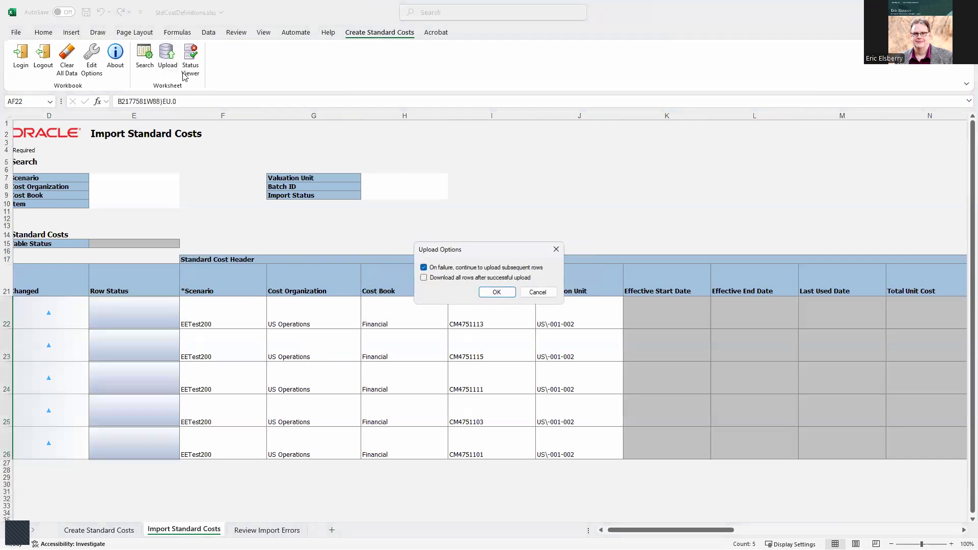
click(493, 292)
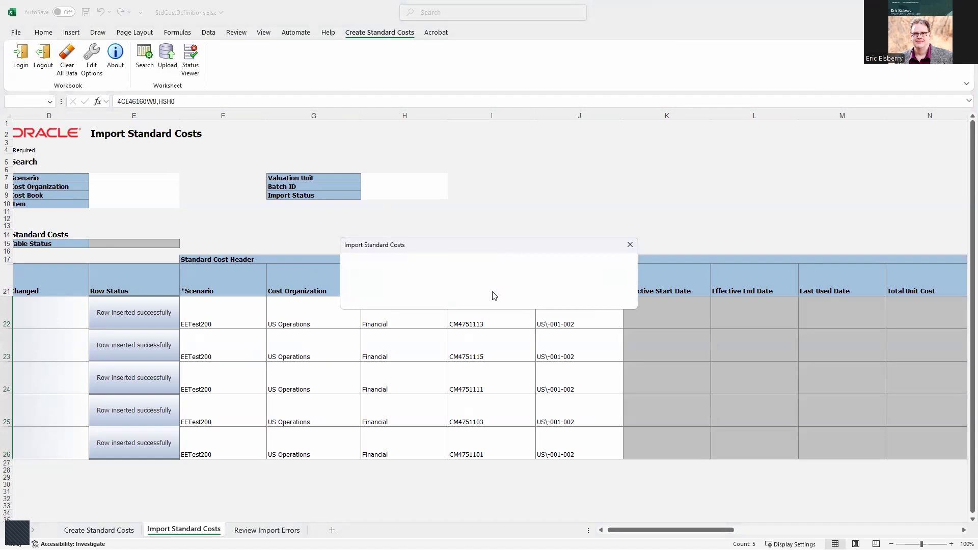
click(625, 286)
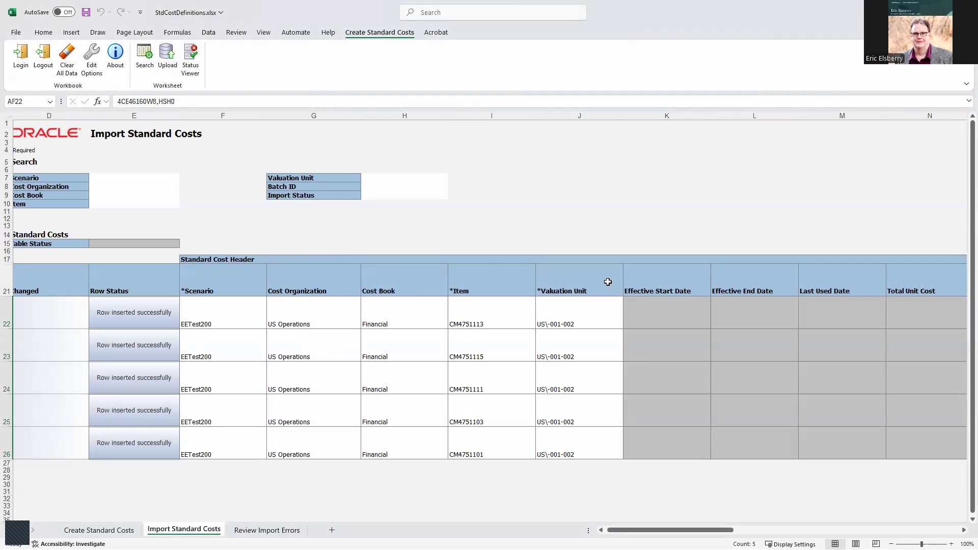
Check the 'Row inserted successfully' statuses and return to Oracle's Manage Standard Costs page
mouse_move(93, 299)
mouse_down()
mouse_move(179, 419)
mouse_move(180, 472)
mouse_up()
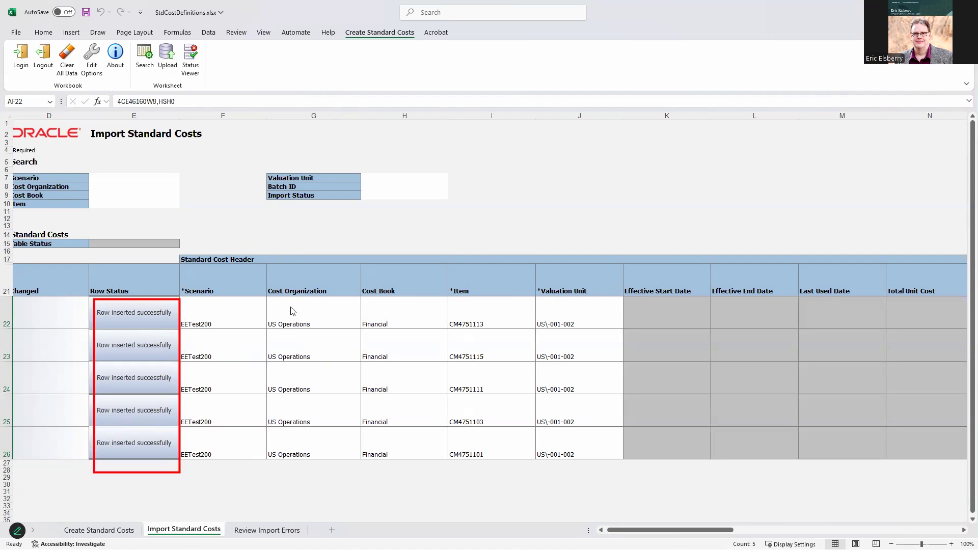
key(Escape)
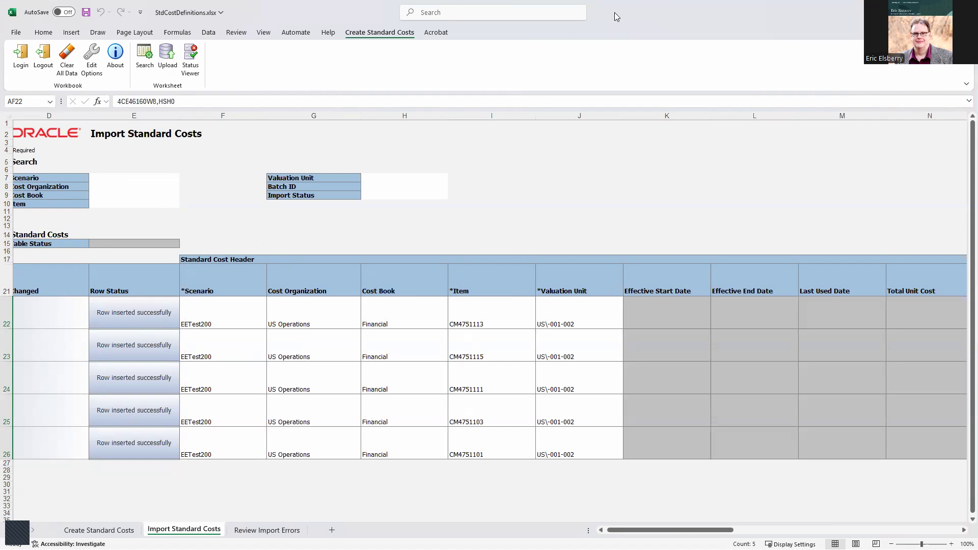
key(alt+Tab)
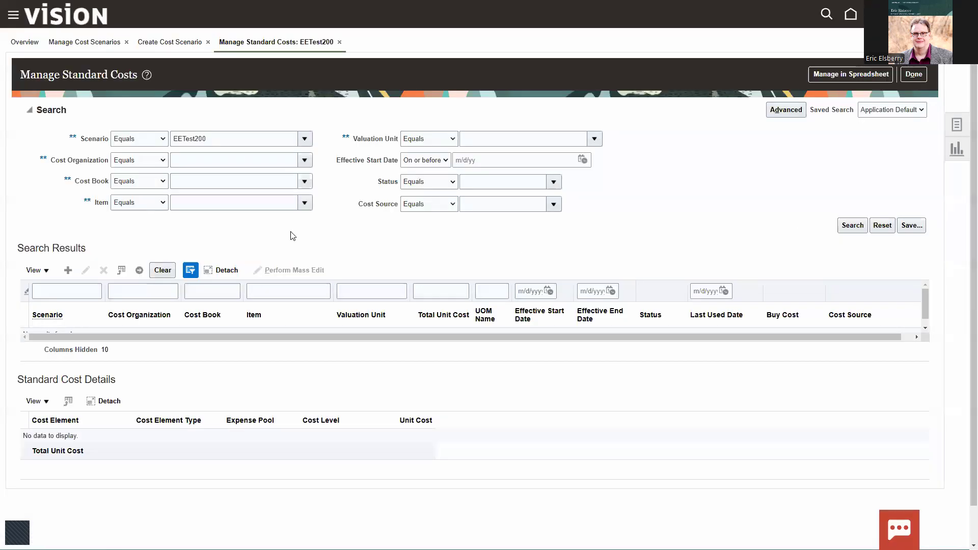
click(849, 228)
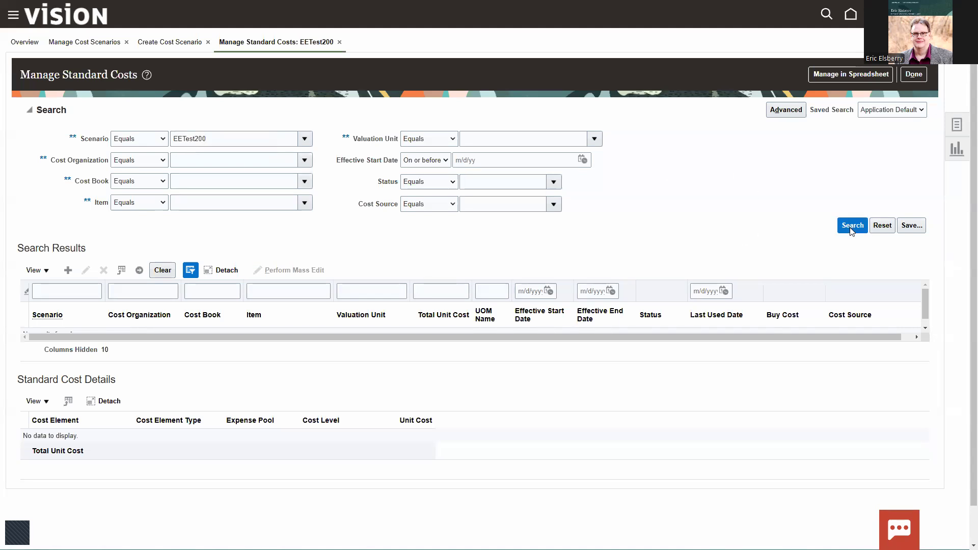
click(853, 227)
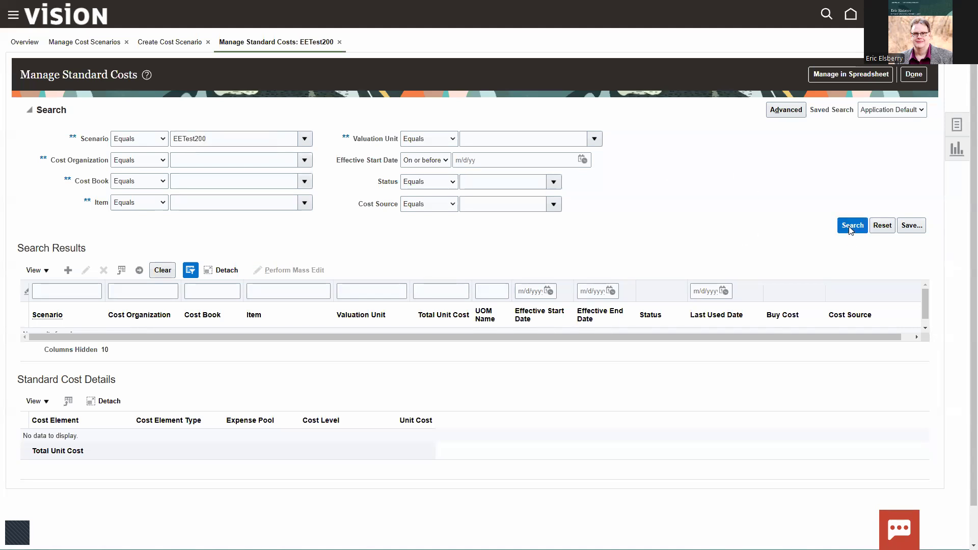